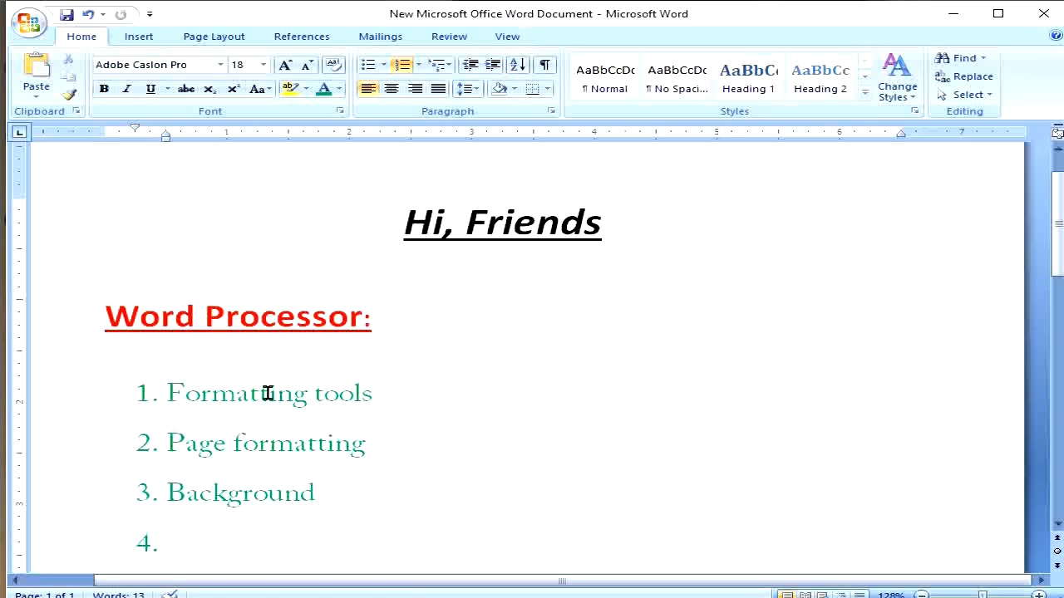
# Copy the red bold underlined formatting of the "Word Processor:" heading onto the word "Formatting" in item 1 using Format Painter
pyautogui.click(69, 95)
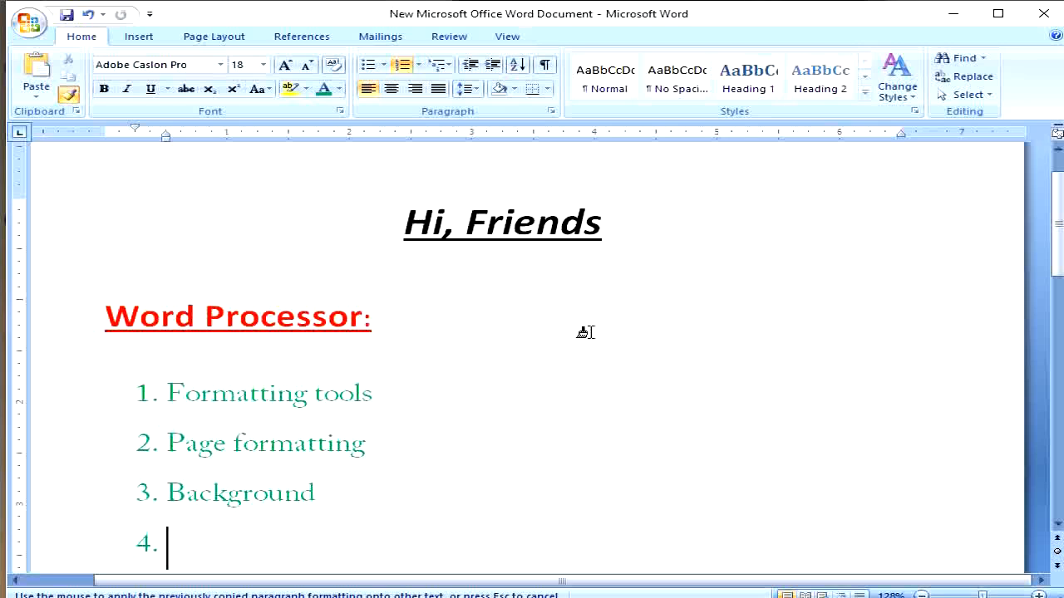
pyautogui.click(253, 546)
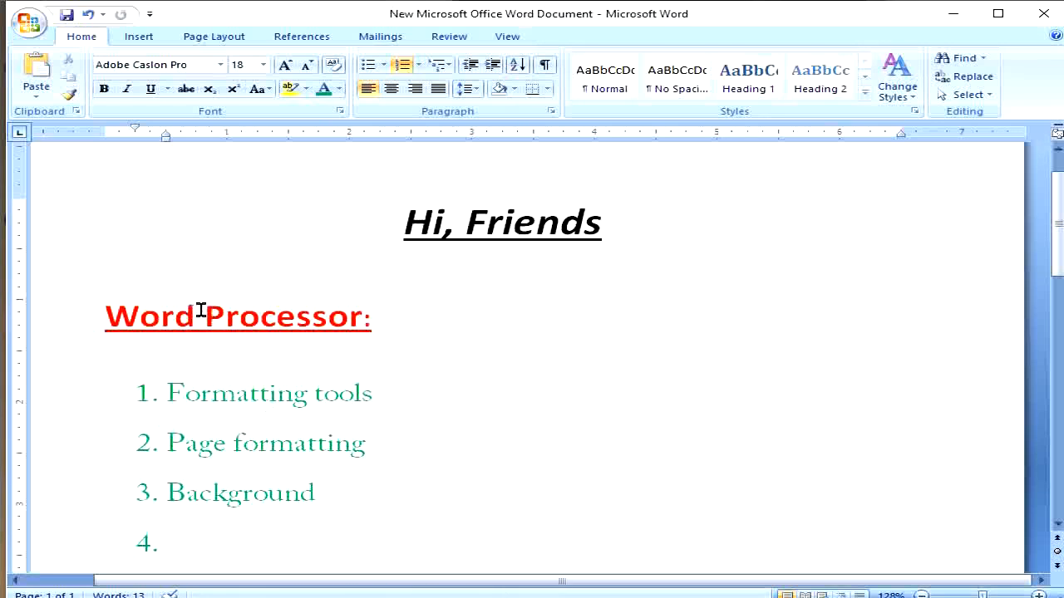
pyautogui.moveTo(206, 312)
pyautogui.mouseDown()
pyautogui.moveTo(286, 313)
pyautogui.moveTo(221, 313)
pyautogui.mouseUp()
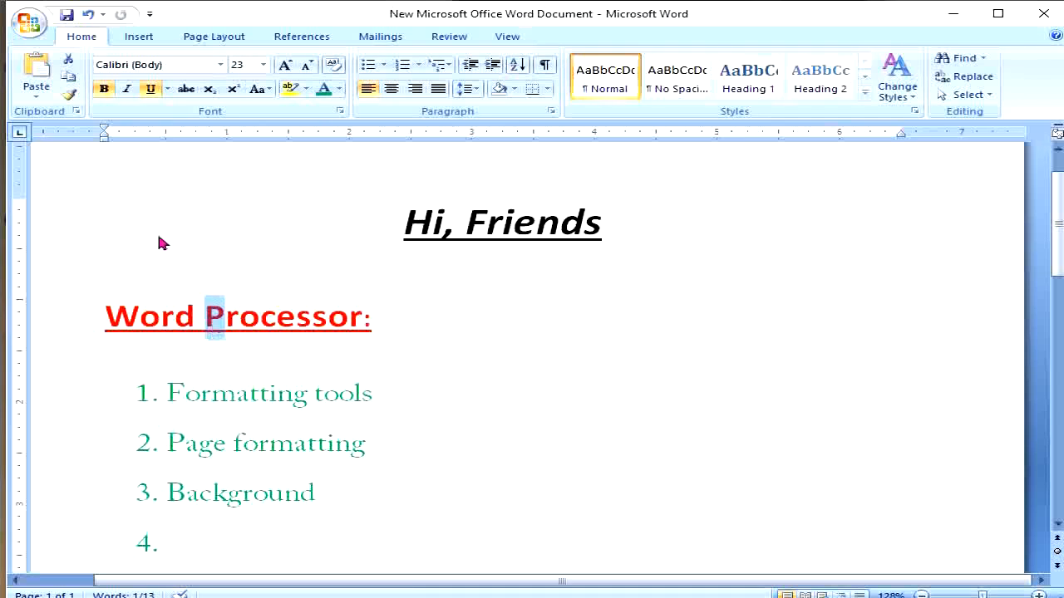
pyautogui.click(68, 97)
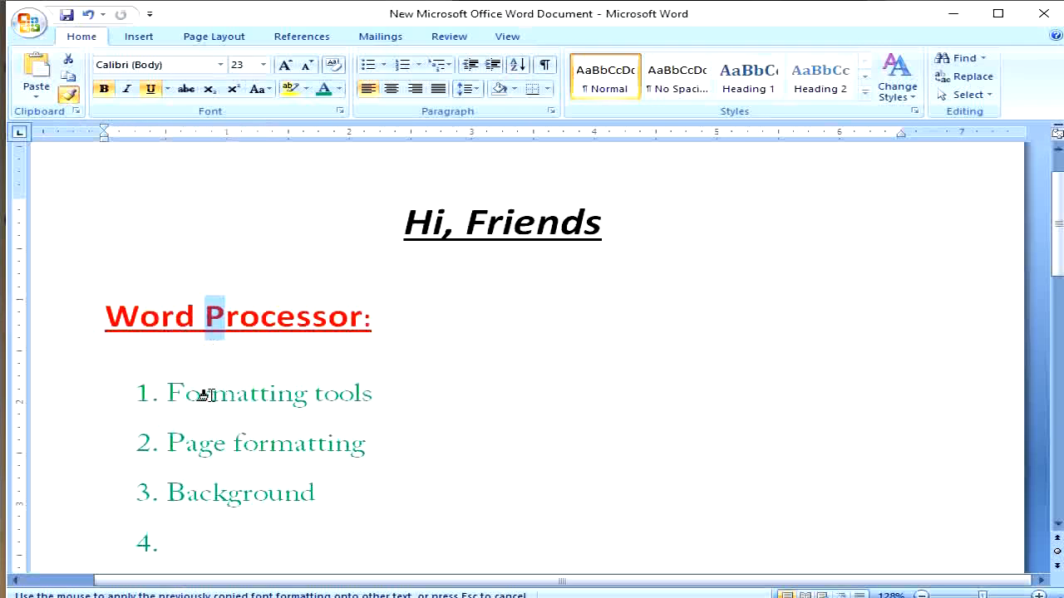
pyautogui.moveTo(164, 394); pyautogui.dragTo(293, 400)
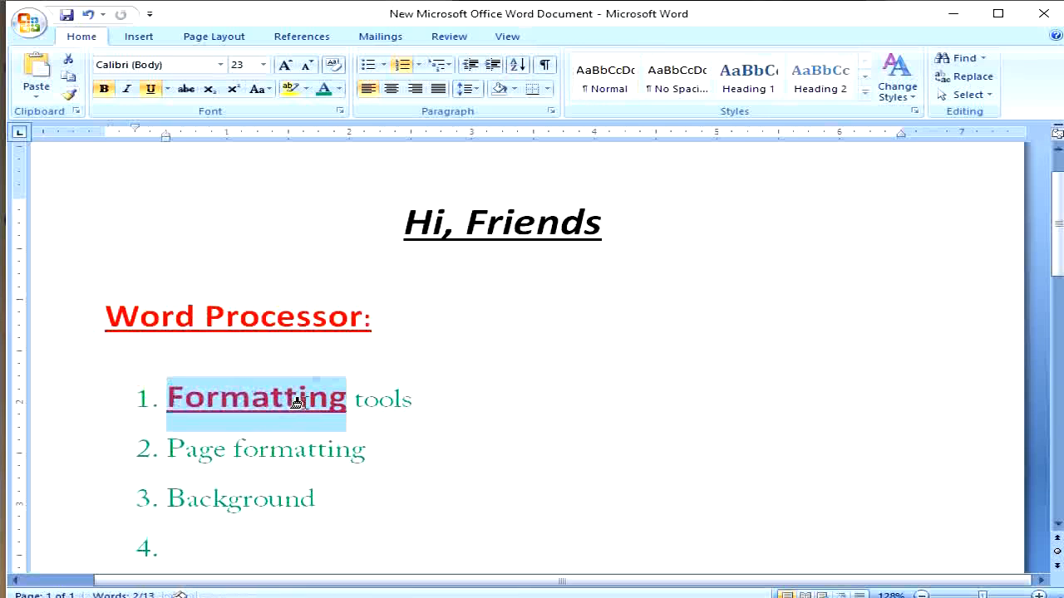
pyautogui.click(387, 326)
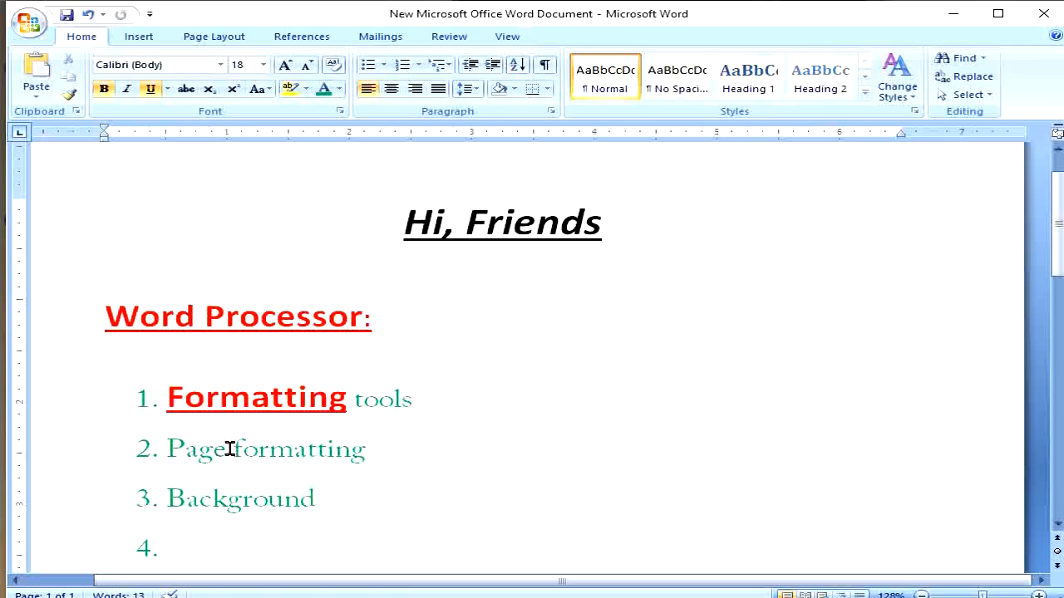
# Copy the green text formatting of "formatting" in item 2 onto the whole "Word Processor:" heading using Format Painter
pyautogui.moveTo(244, 448); pyautogui.dragTo(311, 471)
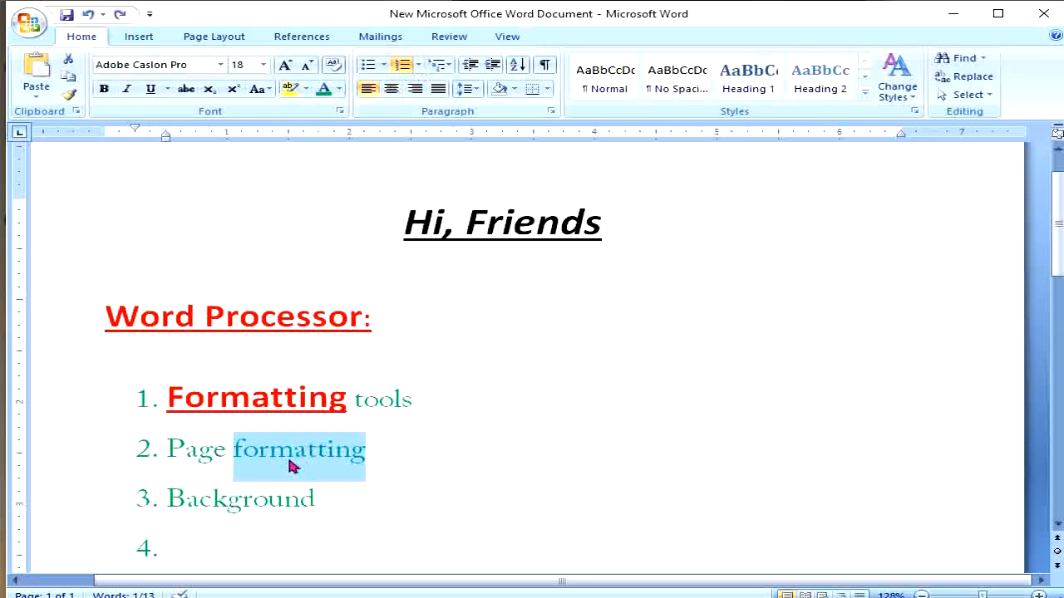
pyautogui.click(69, 103)
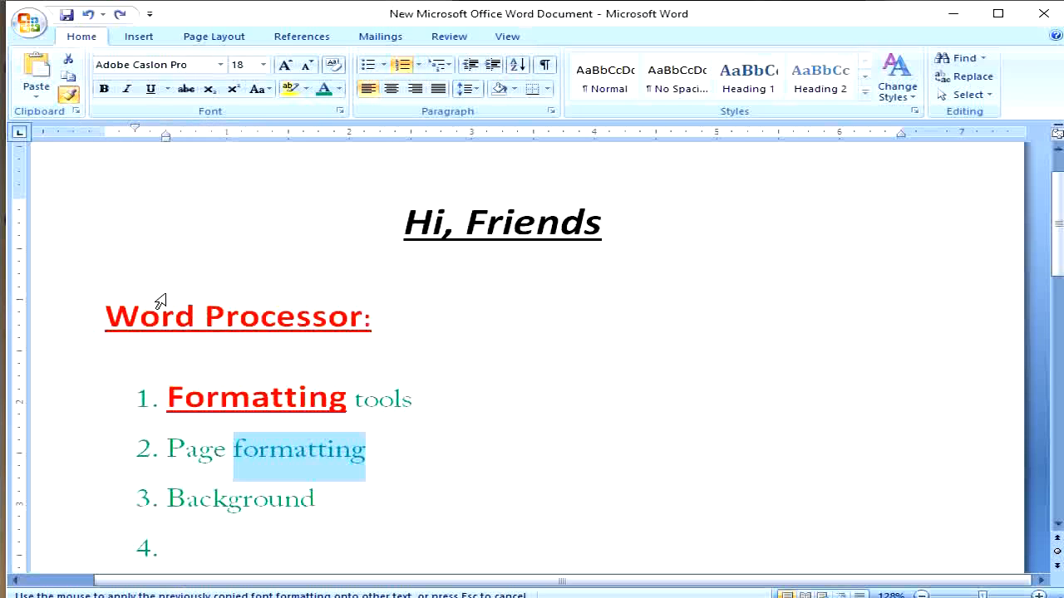
pyautogui.click(59, 326)
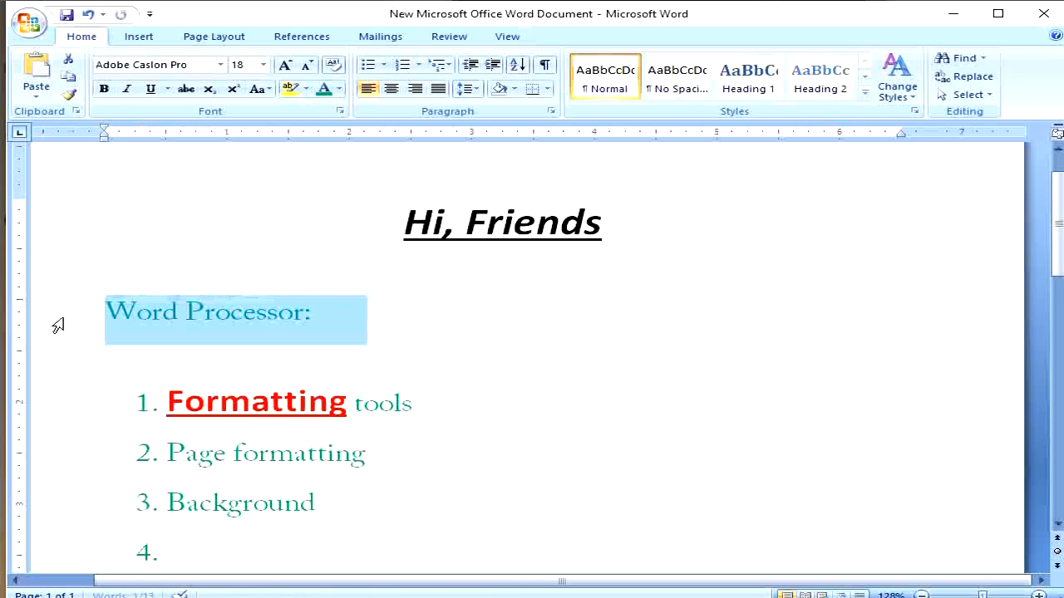
pyautogui.click(307, 450)
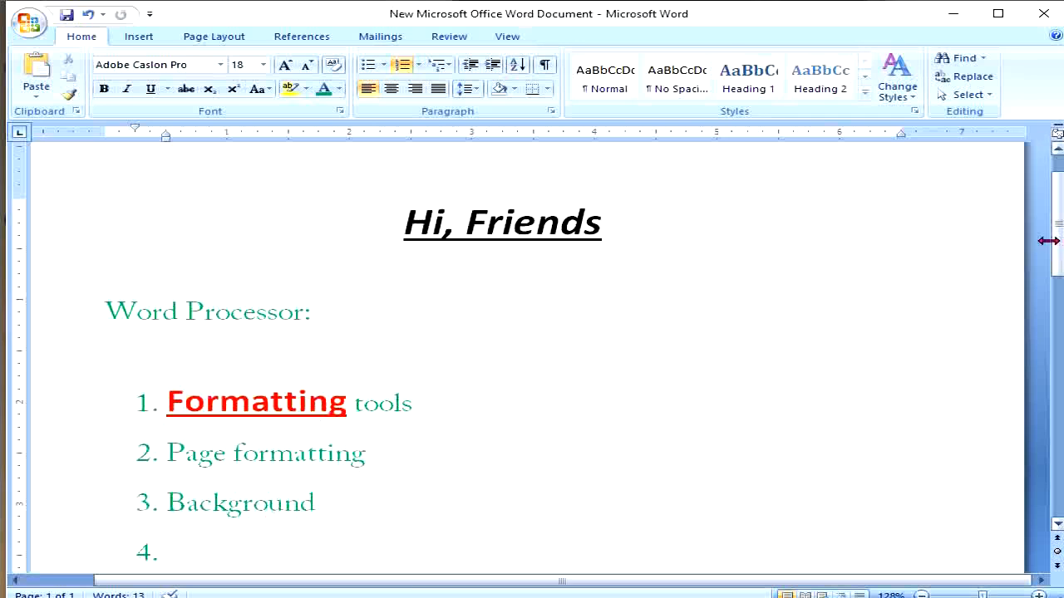
# Enter "5th A" as list item 4, with "th" as an ordinal superscript
pyautogui.scroll(-1, 1057, 263)
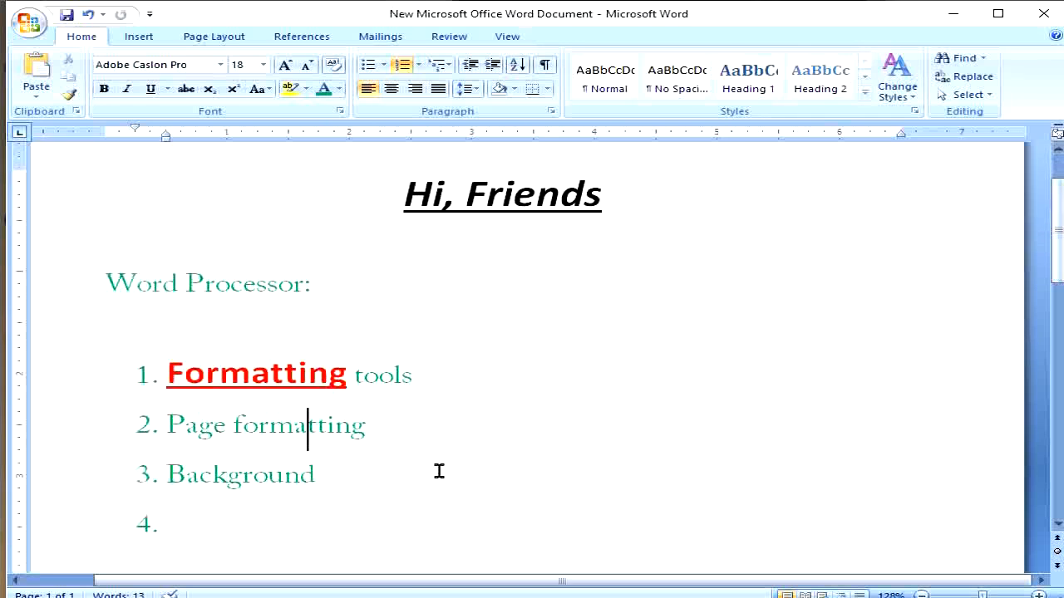
pyautogui.click(288, 510)
pyautogui.write('5th ')
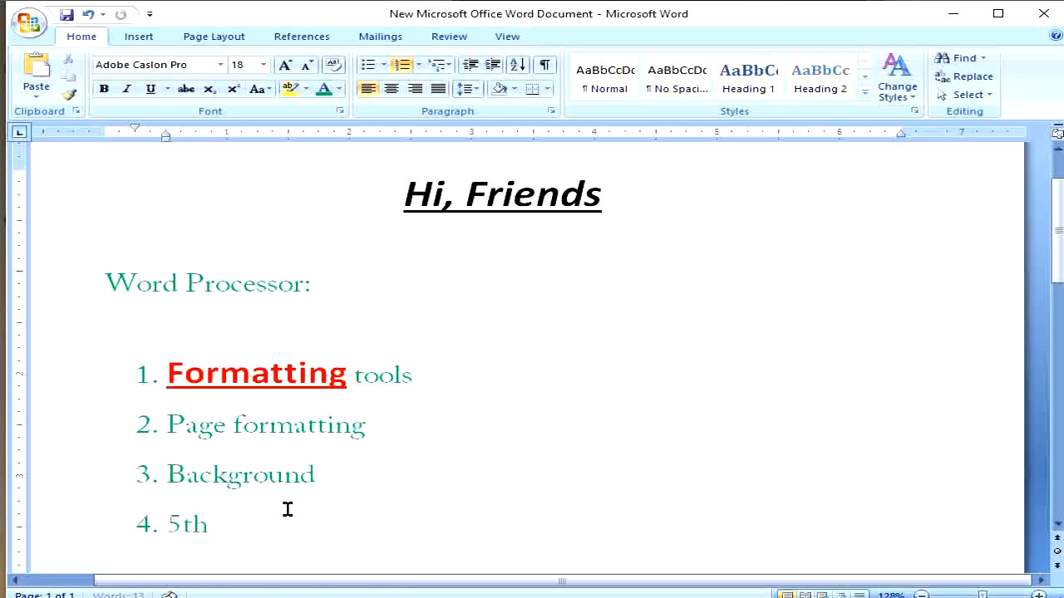
pyautogui.write('A')
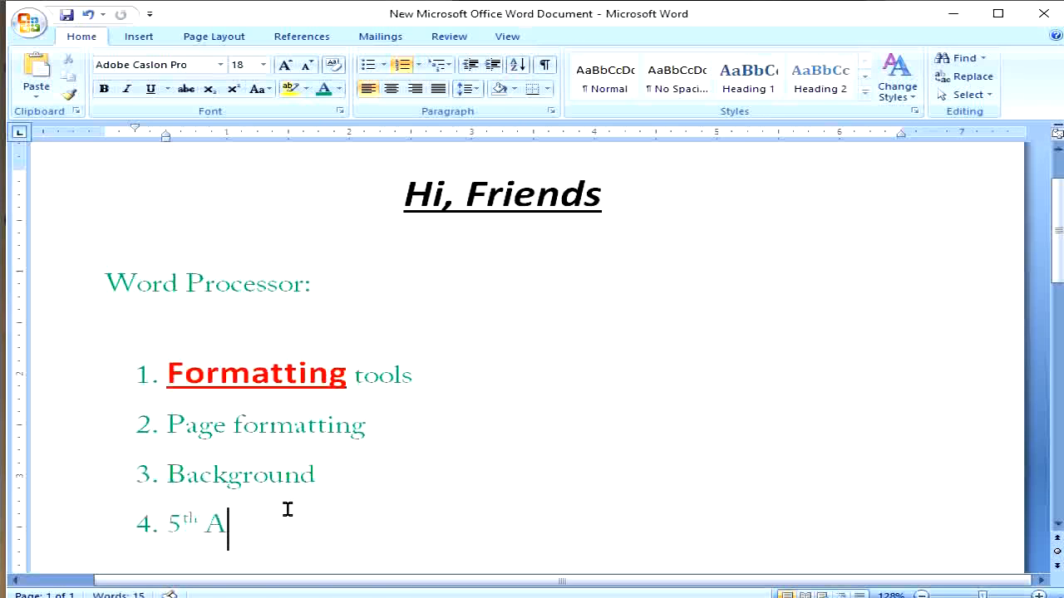
pyautogui.moveTo(181, 523); pyautogui.dragTo(198, 523)
pyautogui.click(255, 515)
# Add list item 5 with the text "H2O" and make its 2 a subscript
pyautogui.press('Return')
pyautogui.scroll(6, 369, 432)
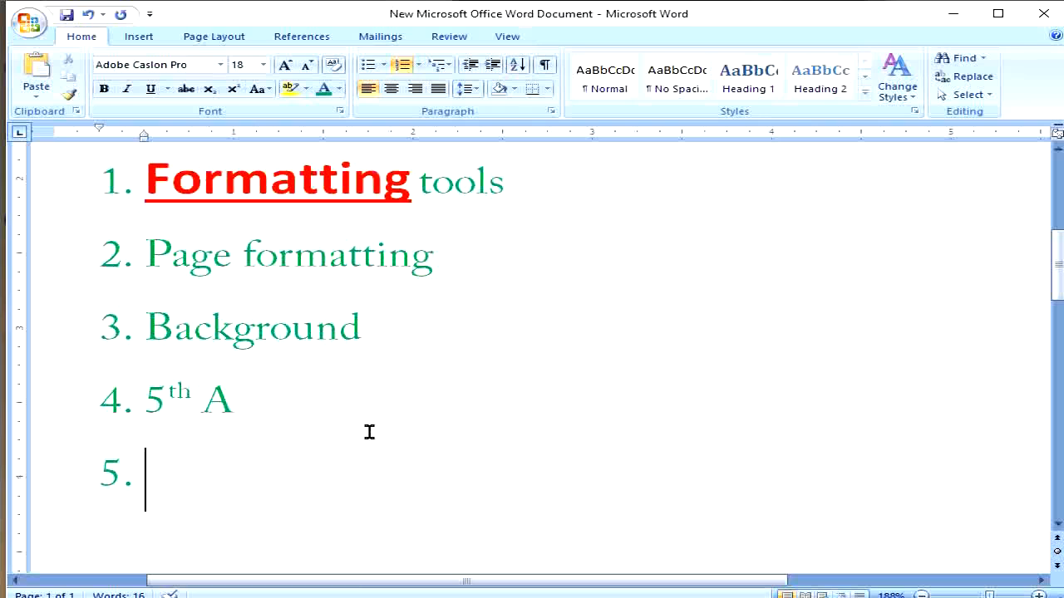
pyautogui.write('H')
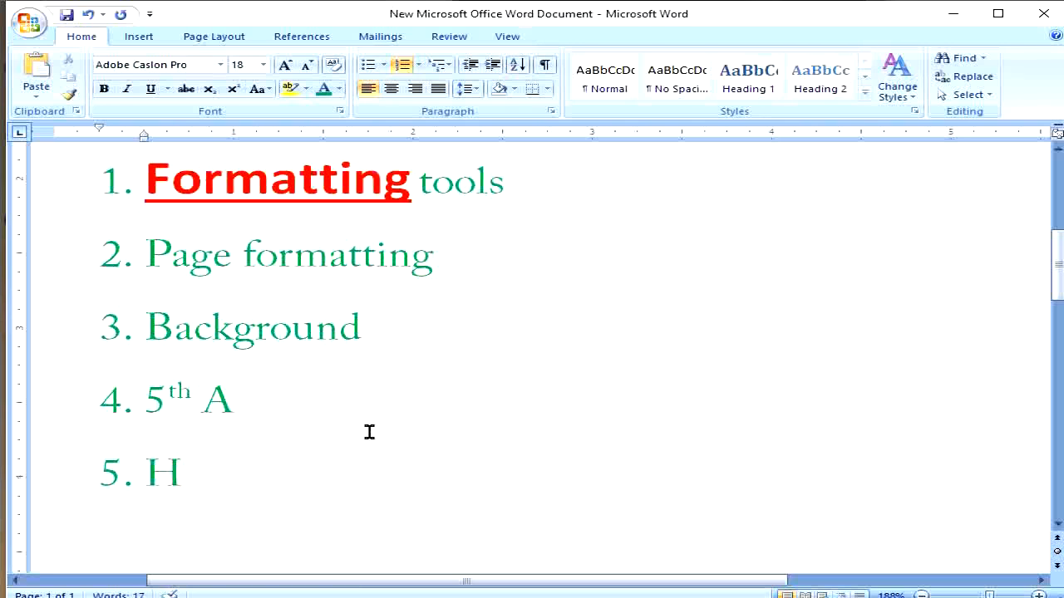
pyautogui.write('2O')
pyautogui.moveTo(181, 472); pyautogui.dragTo(199, 472)
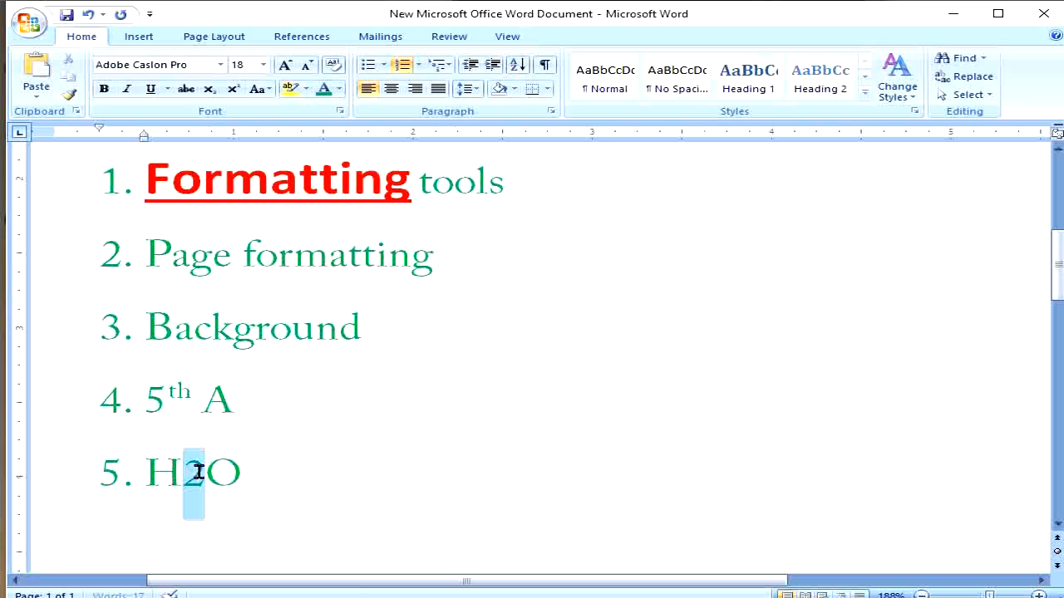
pyautogui.click(210, 89)
pyautogui.click(349, 516)
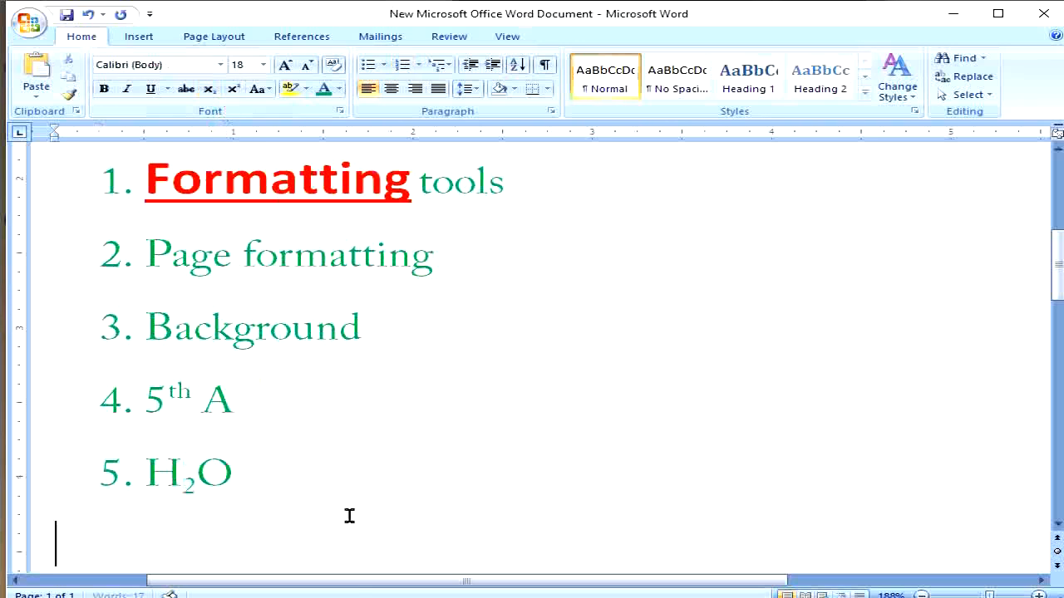
# Add list item 6 with the text "X2" and make its 2 a superscript
pyautogui.click(251, 471)
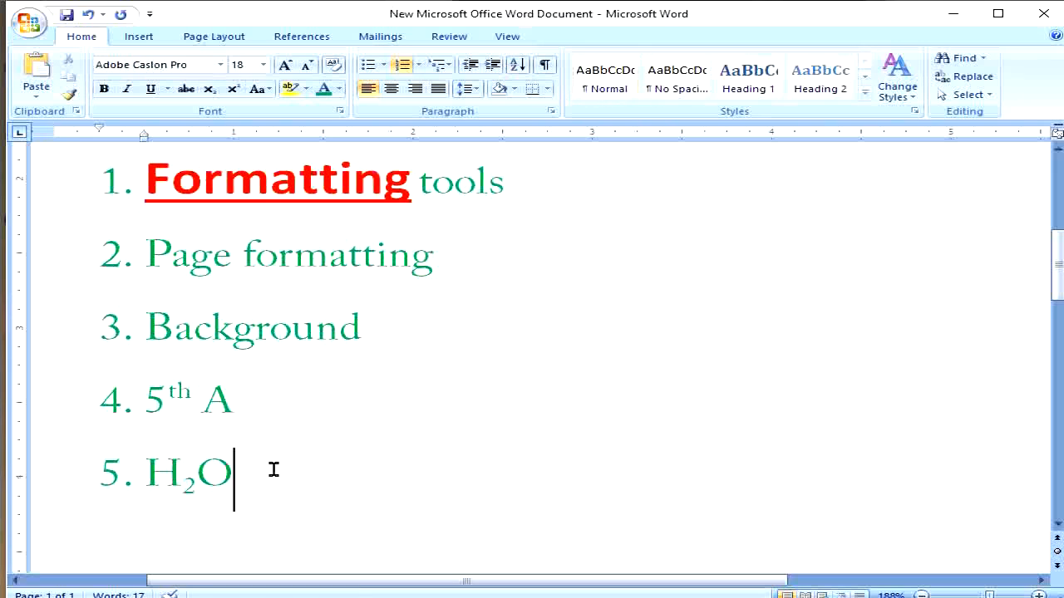
pyautogui.press('Return')
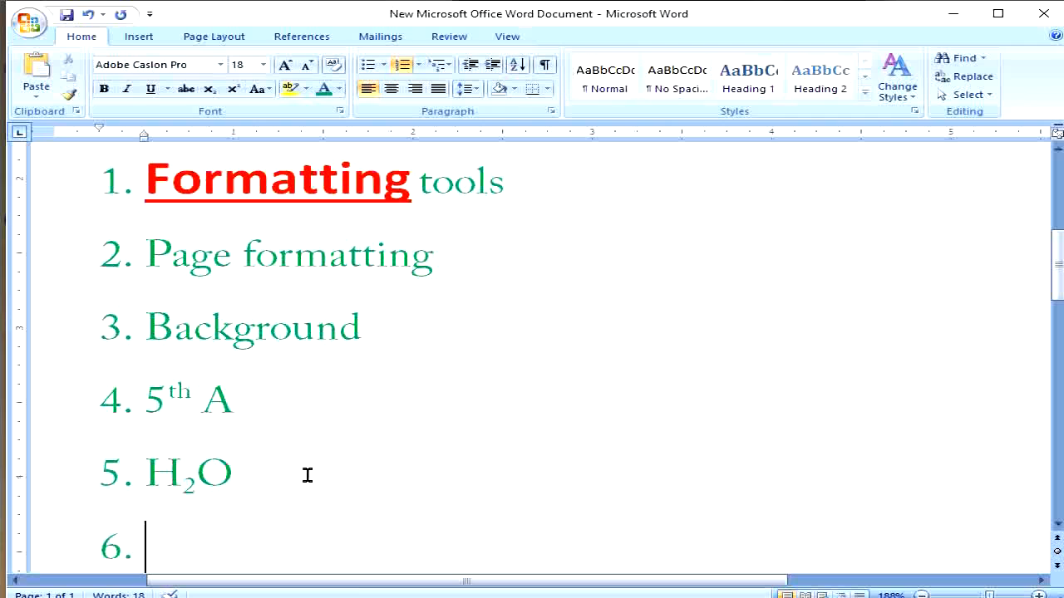
pyautogui.write('X2')
pyautogui.moveTo(197, 541); pyautogui.dragTo(176, 540)
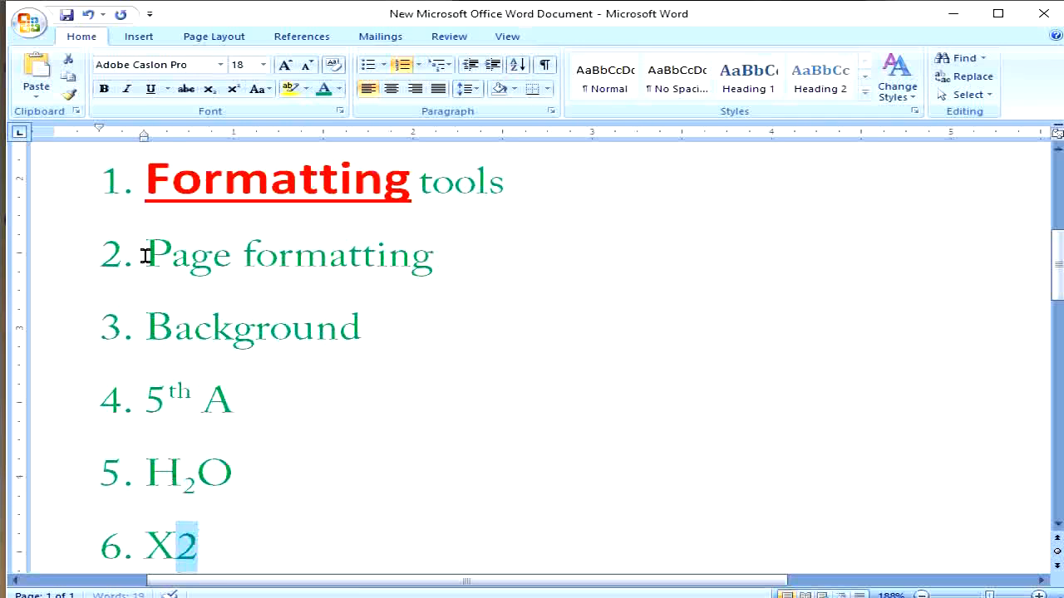
pyautogui.click(233, 89)
pyautogui.click(451, 527)
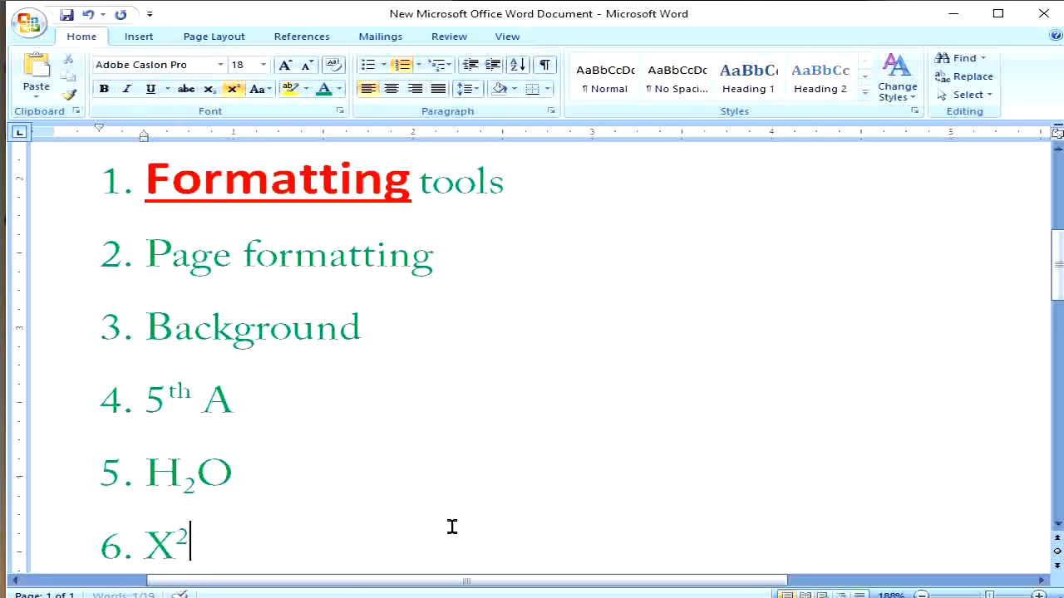
# Examine the raised and lowered characters in "5th", "H2O" and "X2" in items 4 to 6
pyautogui.scroll(-1, 444, 524)
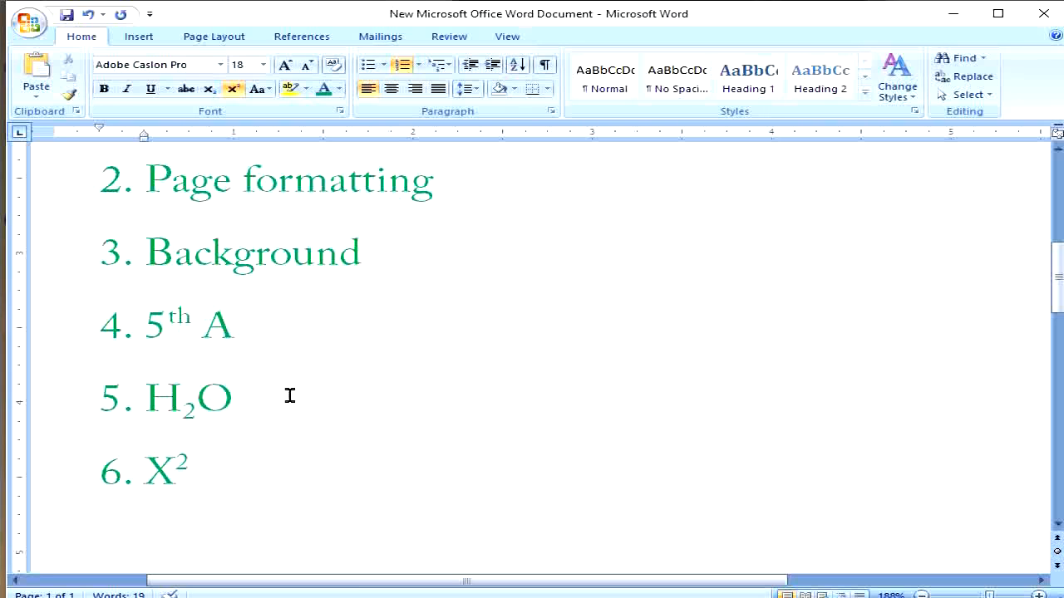
pyautogui.moveTo(182, 409); pyautogui.dragTo(195, 410)
pyautogui.click(195, 411)
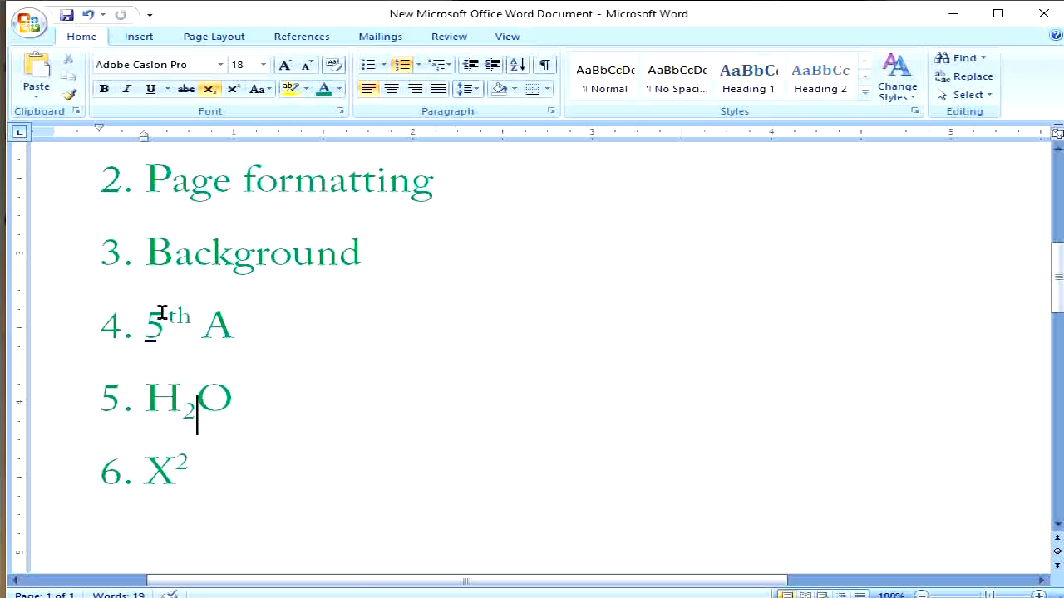
pyautogui.moveTo(166, 323); pyautogui.dragTo(191, 320)
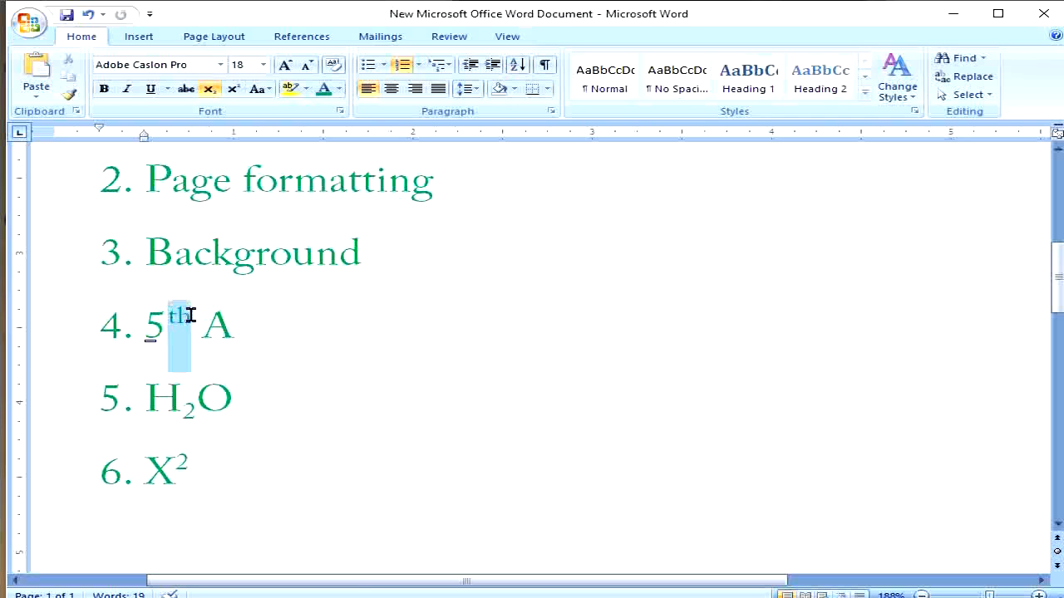
pyautogui.moveTo(181, 407)
pyautogui.mouseDown()
pyautogui.moveTo(199, 404)
pyautogui.moveTo(200, 416)
pyautogui.mouseUp()
pyautogui.click(187, 412)
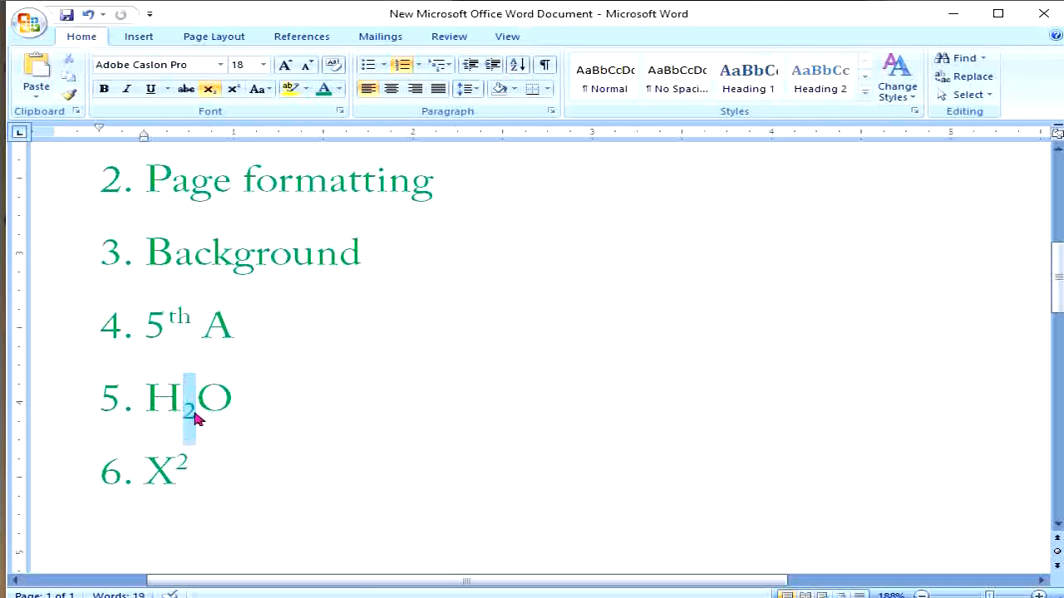
pyautogui.moveTo(177, 451); pyautogui.dragTo(209, 463)
pyautogui.click(186, 463)
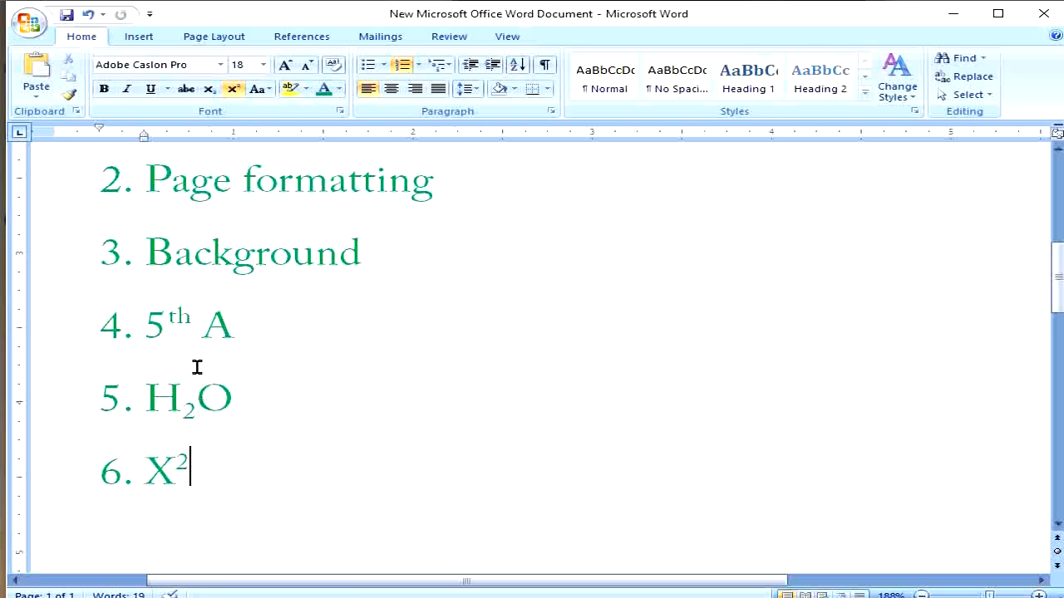
# Make the letter "A" in list item 4 a superscript
pyautogui.click(208, 325)
pyautogui.moveTo(208, 325); pyautogui.dragTo(226, 331)
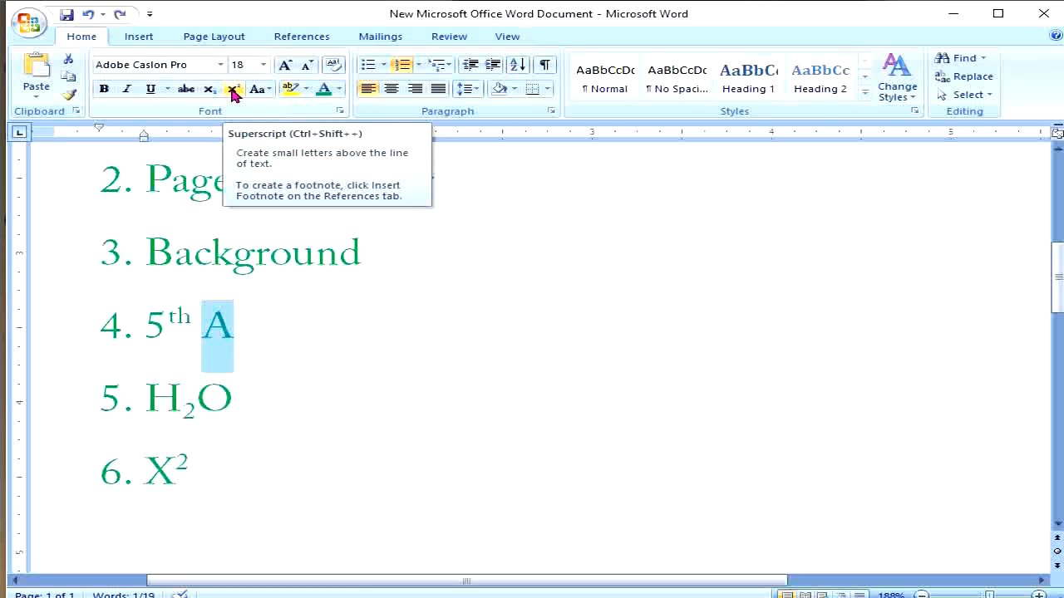
pyautogui.click(234, 94)
pyautogui.click(226, 327)
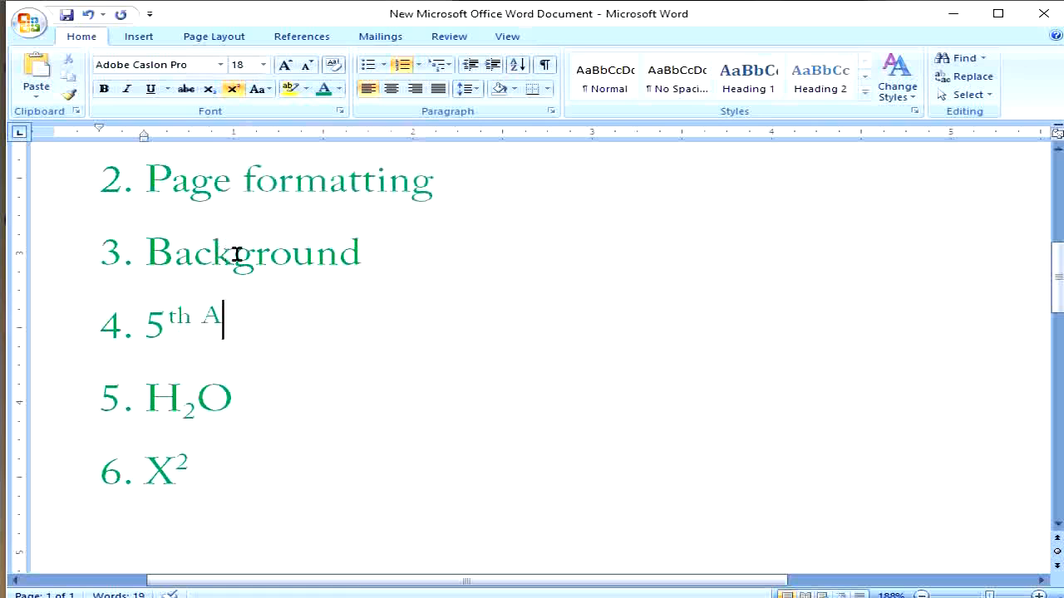
# Make the letter "g" in "Background" in list item 3 a subscript
pyautogui.moveTo(236, 255); pyautogui.dragTo(244, 257)
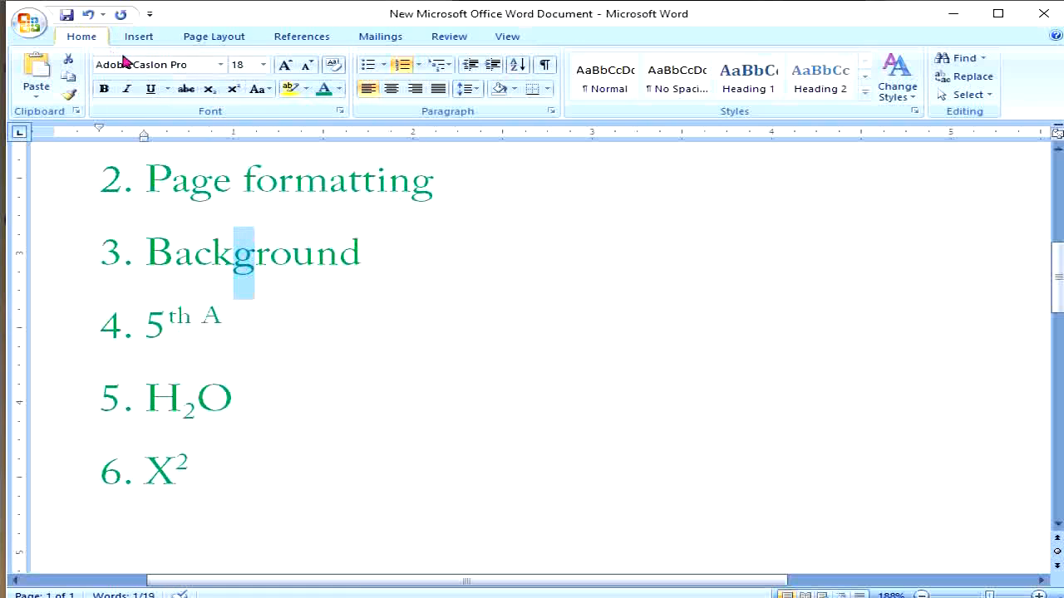
pyautogui.click(209, 94)
pyautogui.click(280, 284)
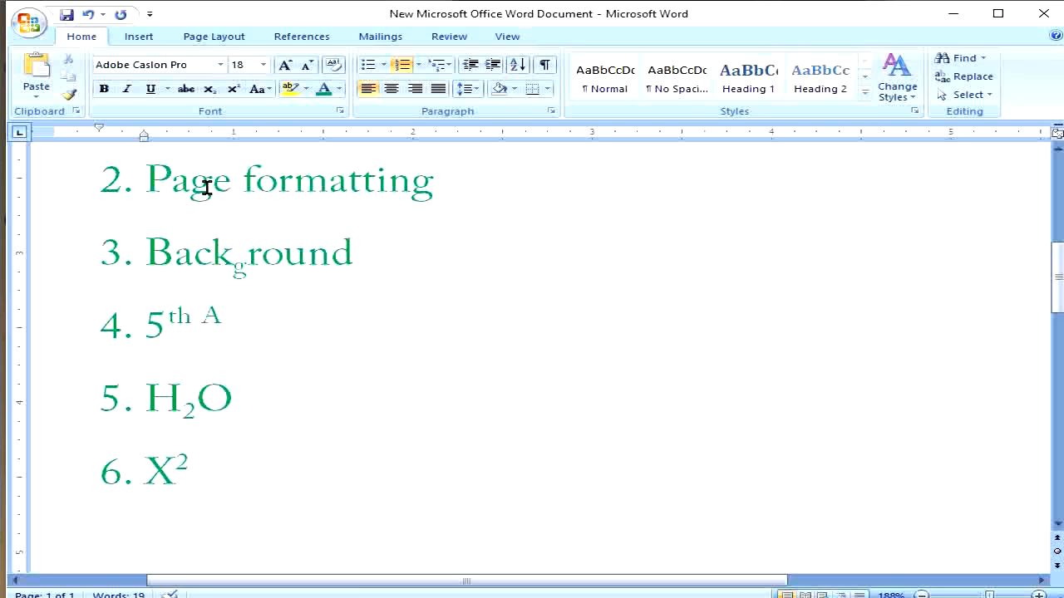
# Make the "P" of "Page" and the "f" of "formatting" in list item 2 superscripts
pyautogui.moveTo(148, 178); pyautogui.dragTo(161, 178)
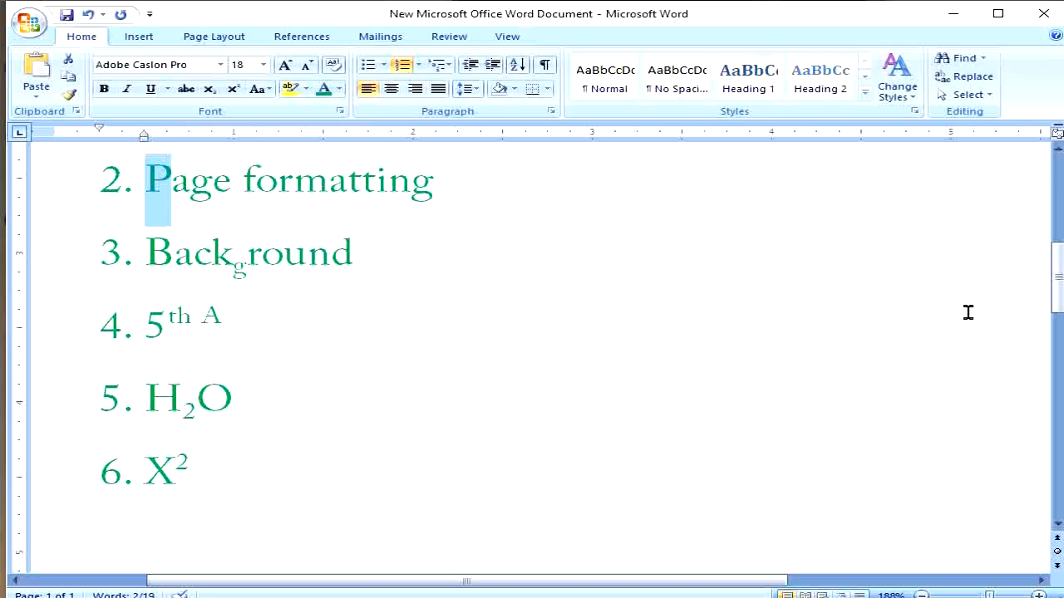
pyautogui.hotkey('ctrl', 'shift', '=')
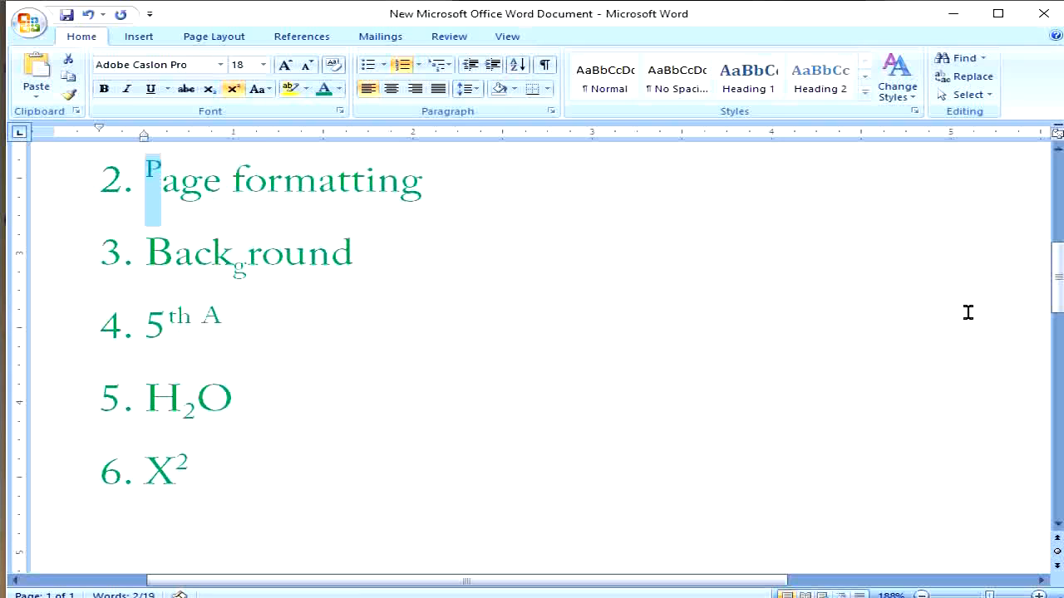
pyautogui.moveTo(233, 185); pyautogui.dragTo(247, 186)
pyautogui.hotkey('ctrl', 'shift', '=')
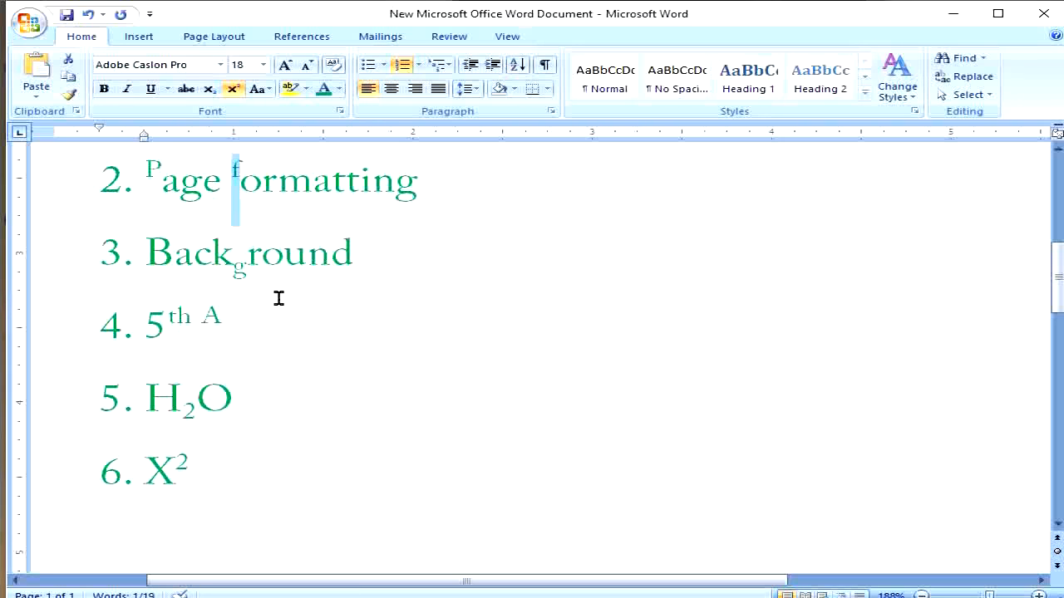
# Make the letters "ttin" of "formatting" in list item 2 and the "n" of "Background" in item 3 subscripts
pyautogui.click(332, 181)
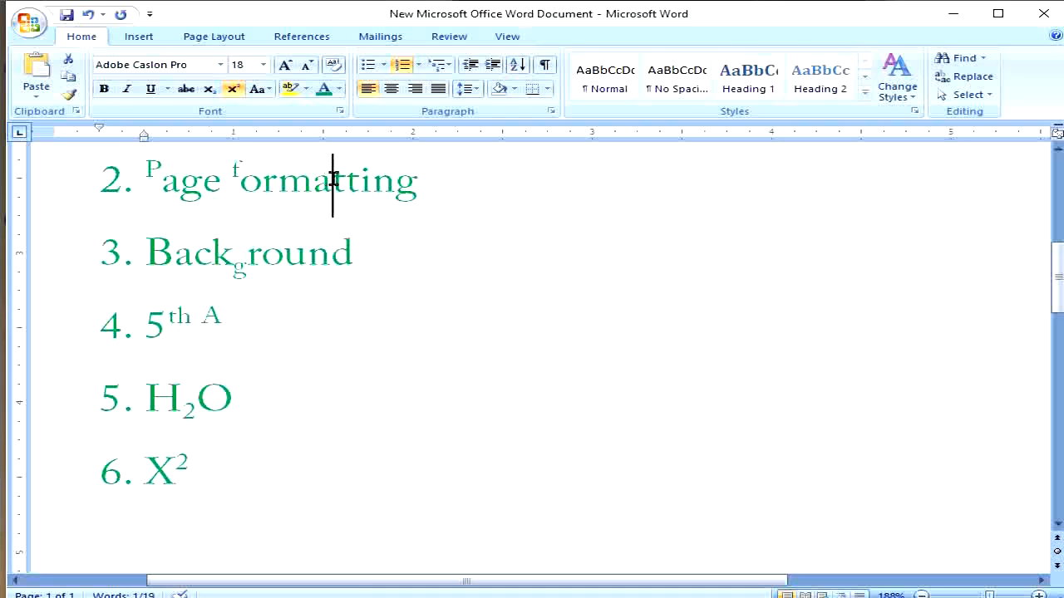
pyautogui.moveTo(333, 181); pyautogui.dragTo(395, 196)
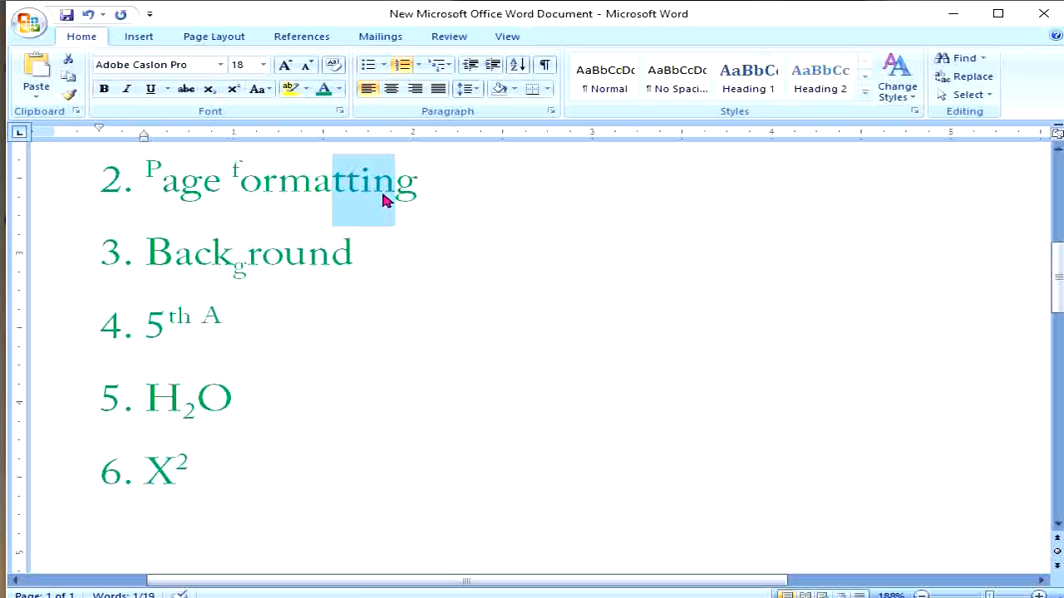
pyautogui.hotkey('ctrl', '=')
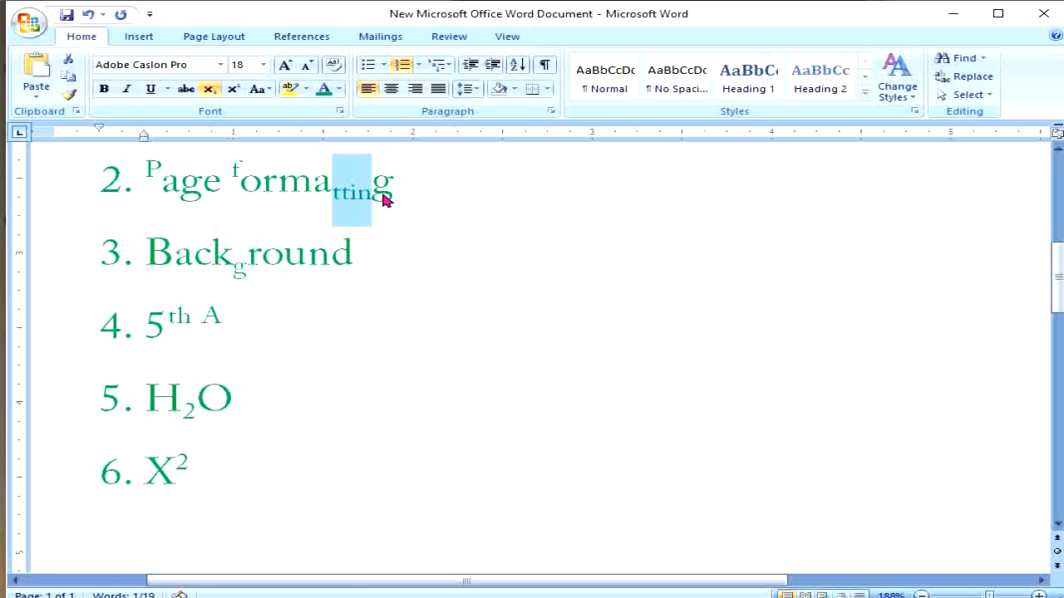
pyautogui.moveTo(314, 254); pyautogui.dragTo(332, 254)
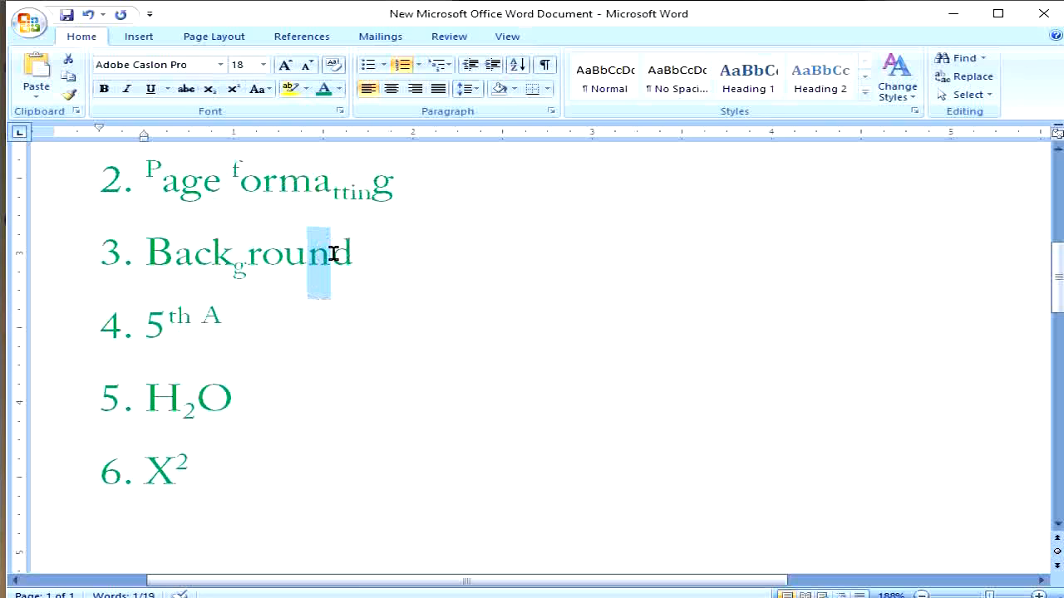
pyautogui.hotkey('ctrl', '=')
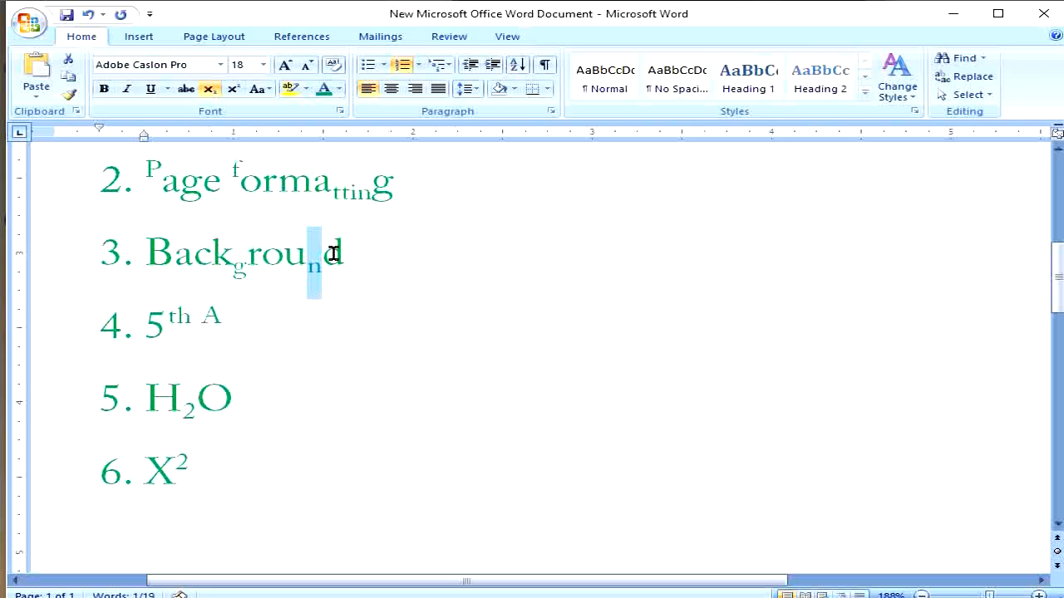
pyautogui.click(346, 254)
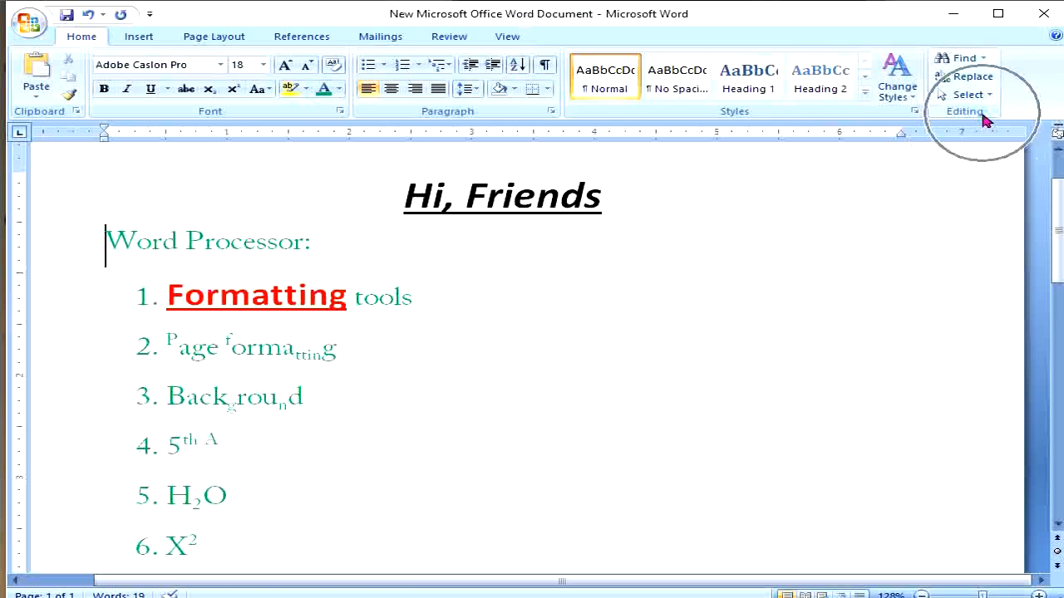
# Search the document for the letter "a" and step through its matches in the numbered list one by one
pyautogui.click(984, 64)
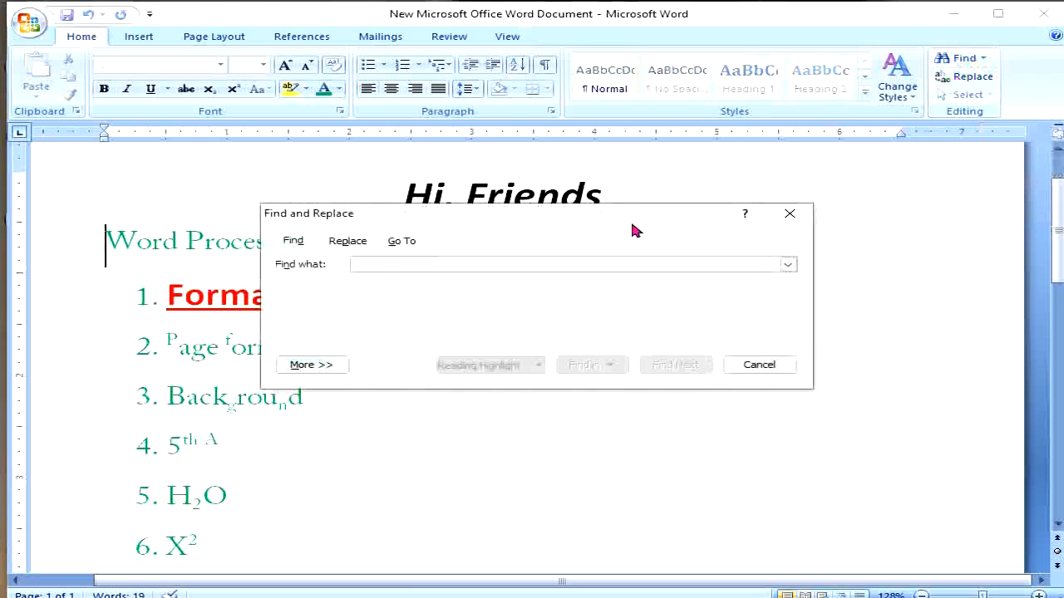
pyautogui.moveTo(690, 221); pyautogui.dragTo(713, 277)
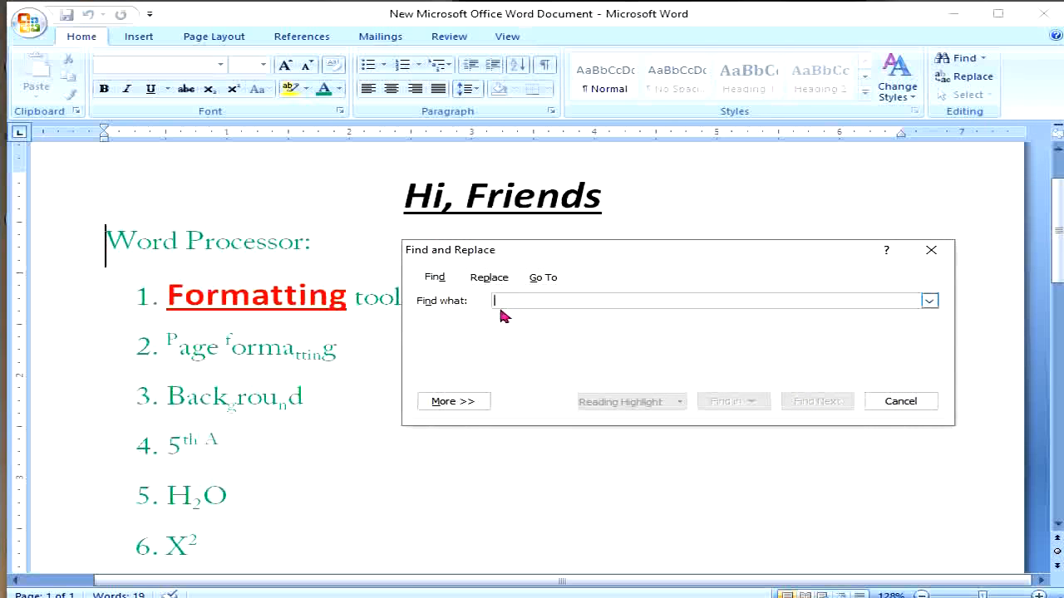
pyautogui.write('a')
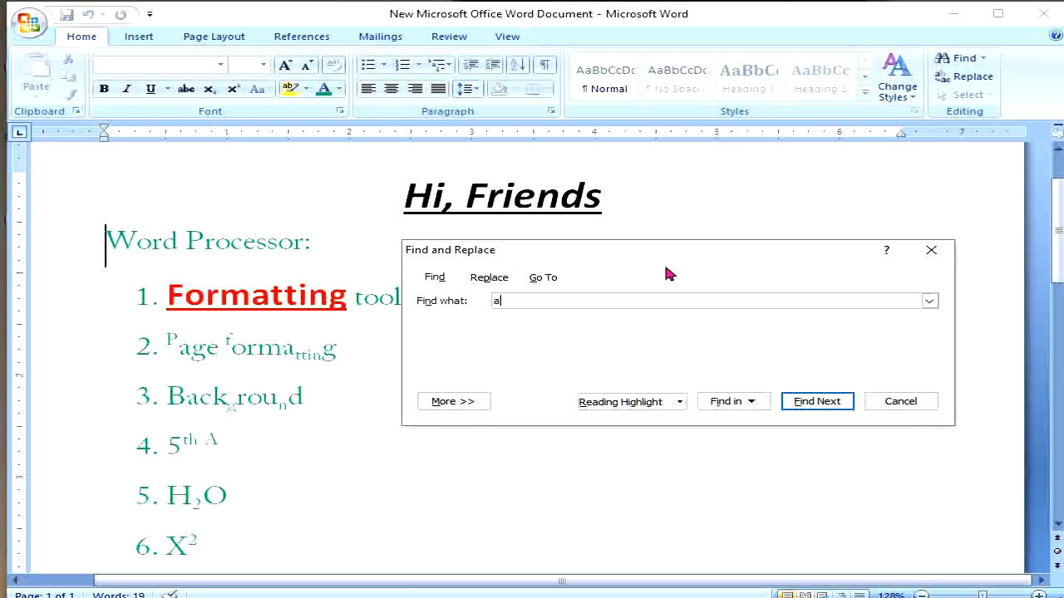
pyautogui.moveTo(678, 250); pyautogui.dragTo(708, 347)
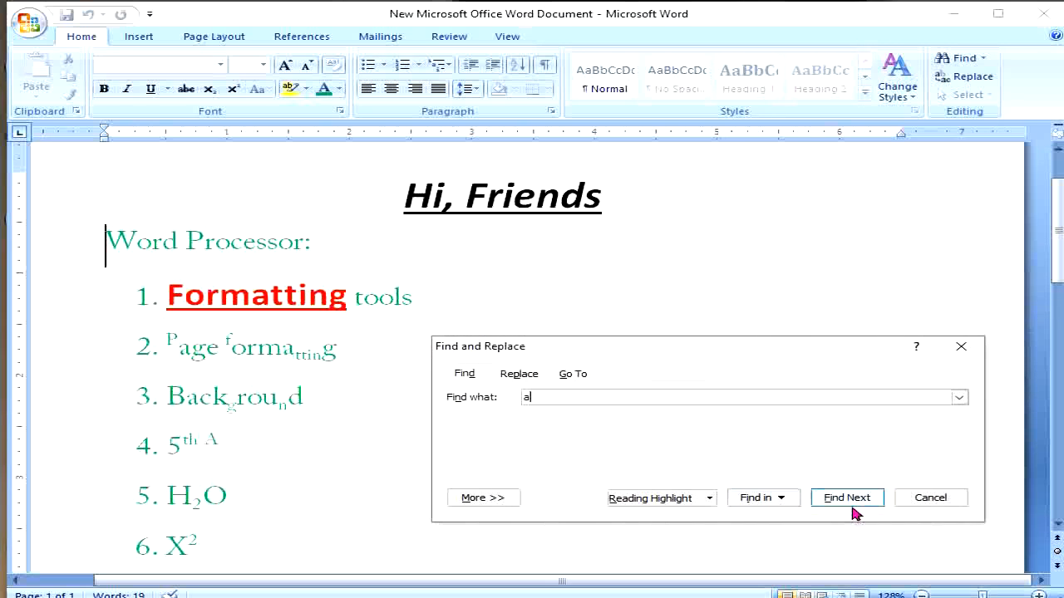
pyautogui.click(856, 502)
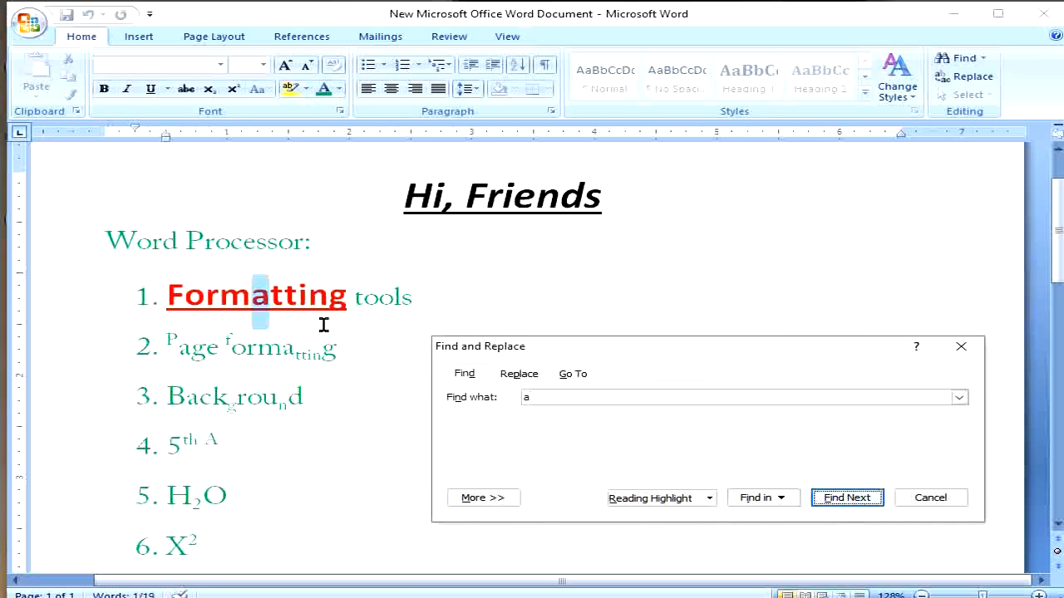
pyautogui.click(845, 501)
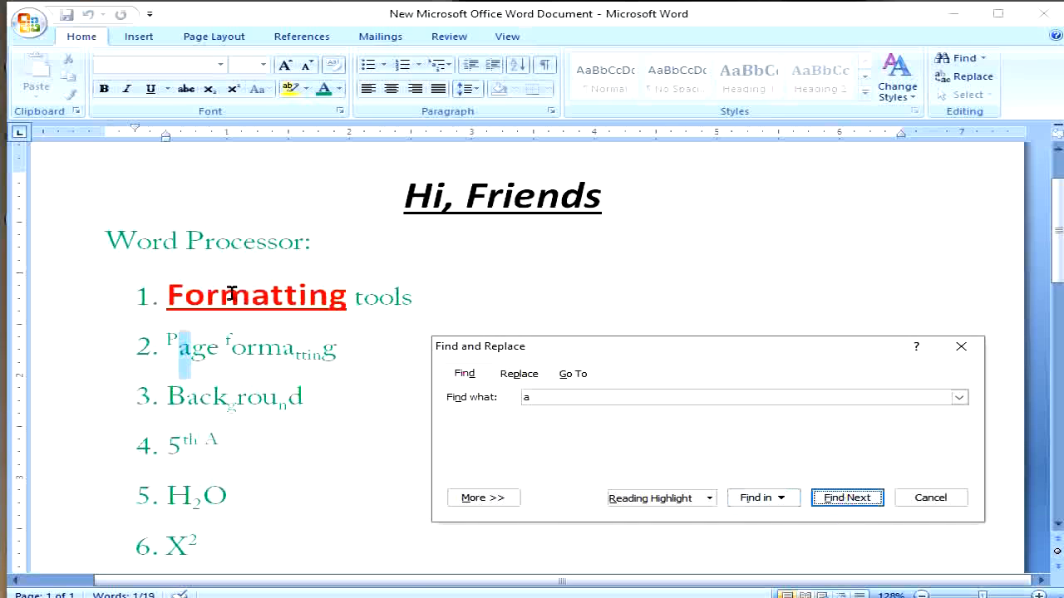
pyautogui.click(842, 501)
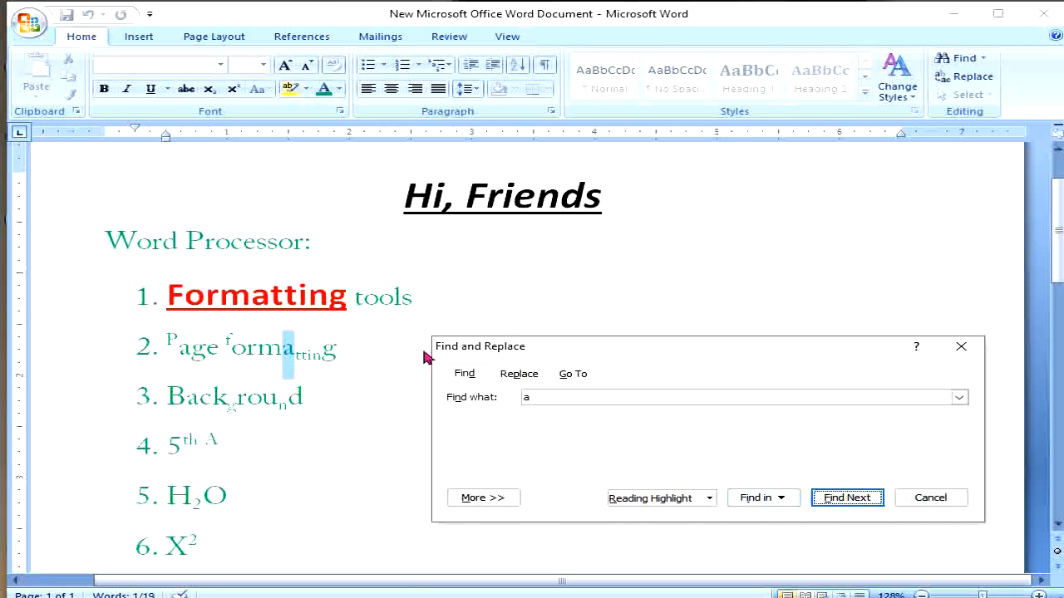
pyautogui.click(840, 501)
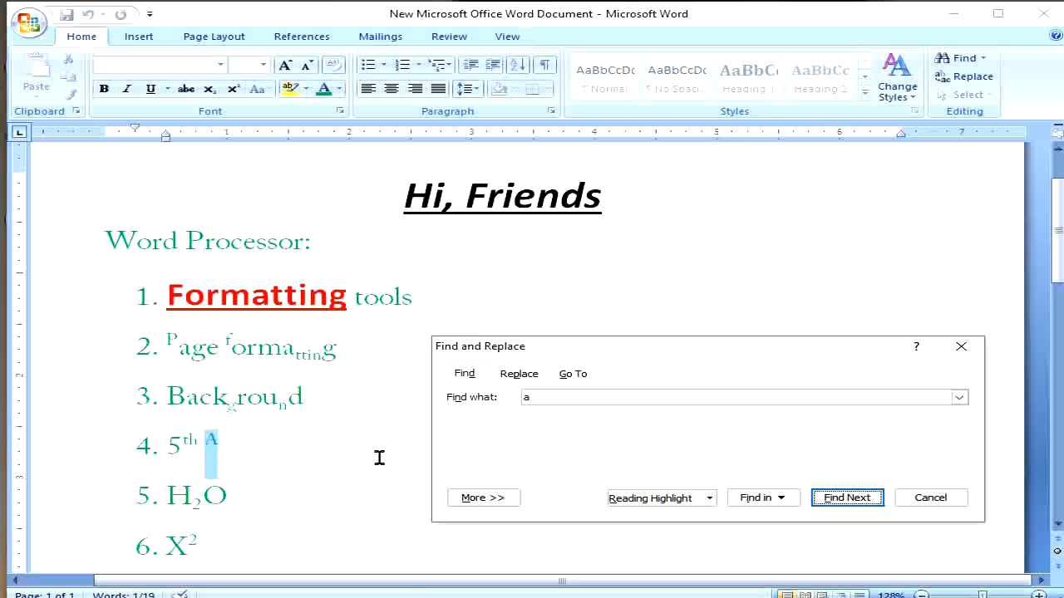
# Apply a reading highlight to all occurrences of "a" and close the search dialog
pyautogui.click(661, 501)
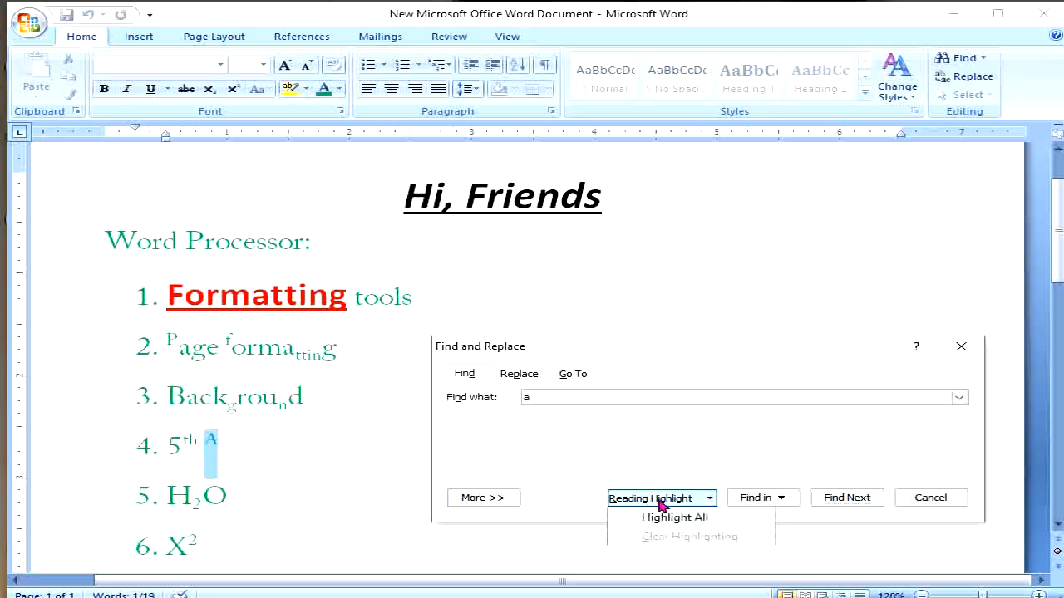
pyautogui.click(665, 518)
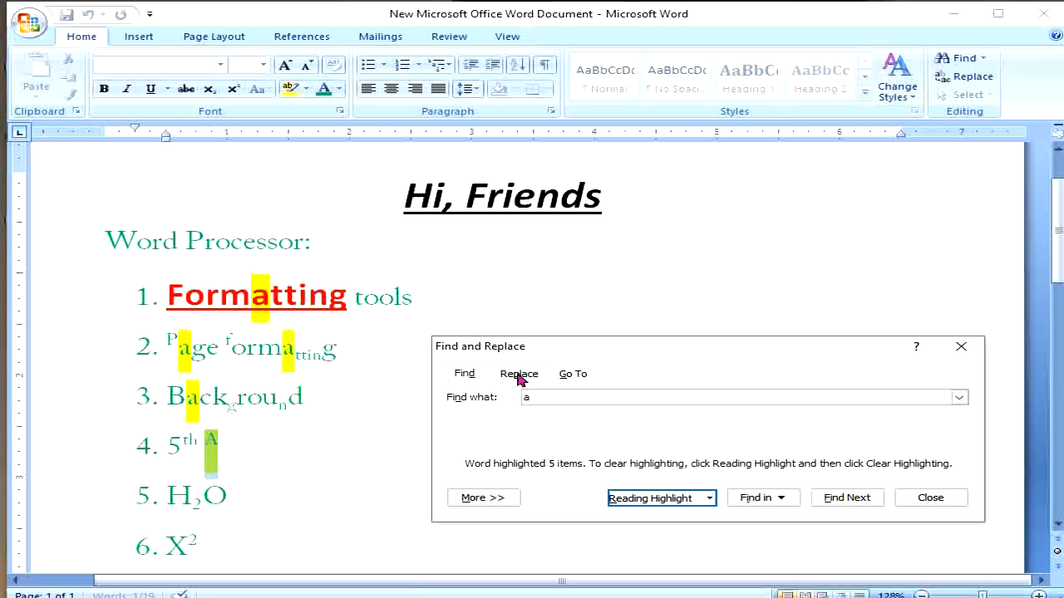
pyautogui.click(960, 347)
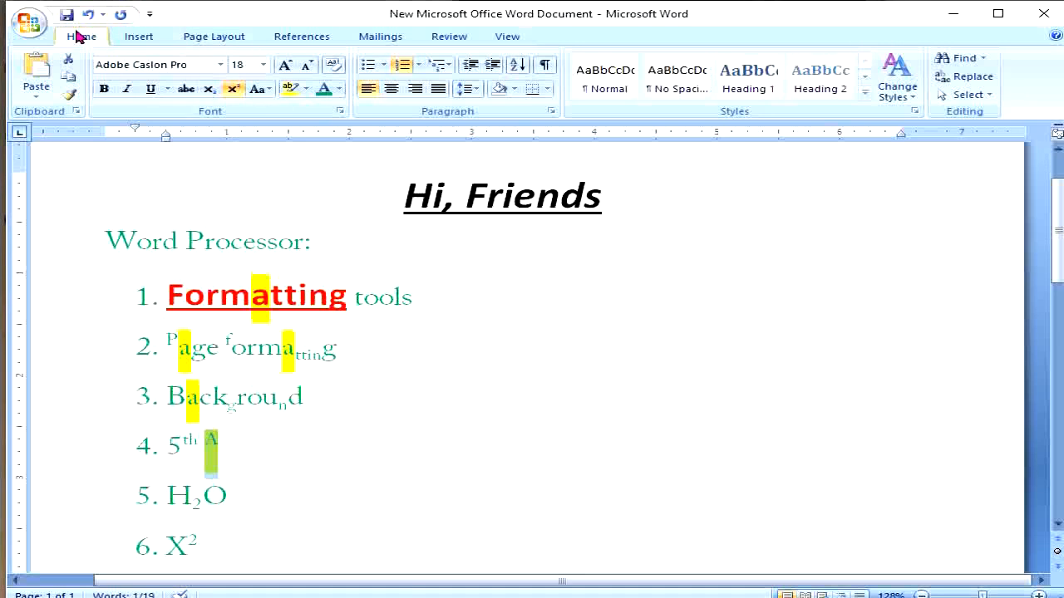
# Replace "A" with "e" one match at a time in "Formatting" of list item 1 and "Page" of item 2
pyautogui.click(988, 76)
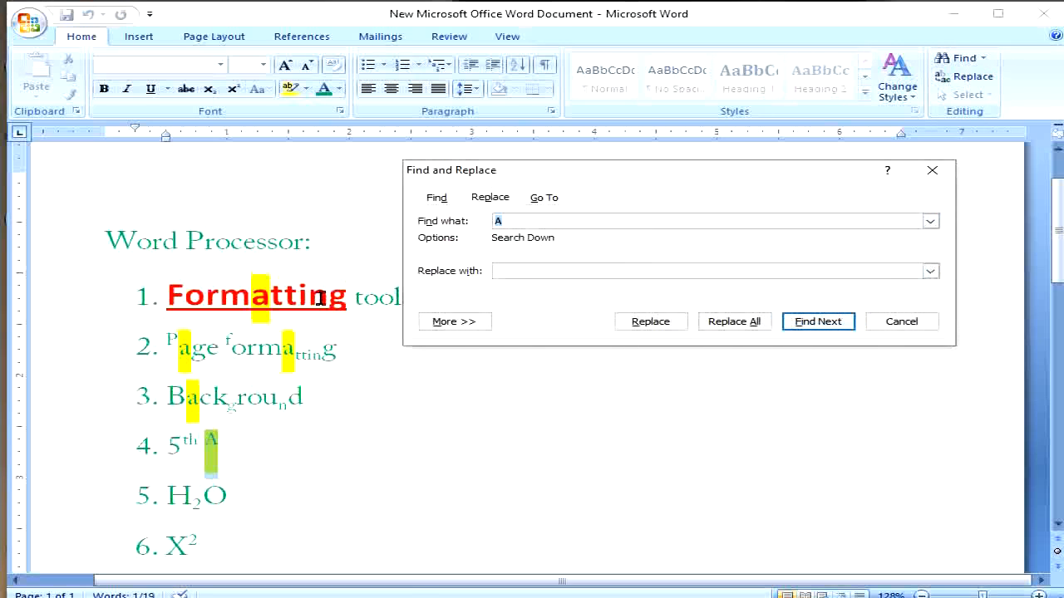
pyautogui.click(520, 268)
pyautogui.write('e')
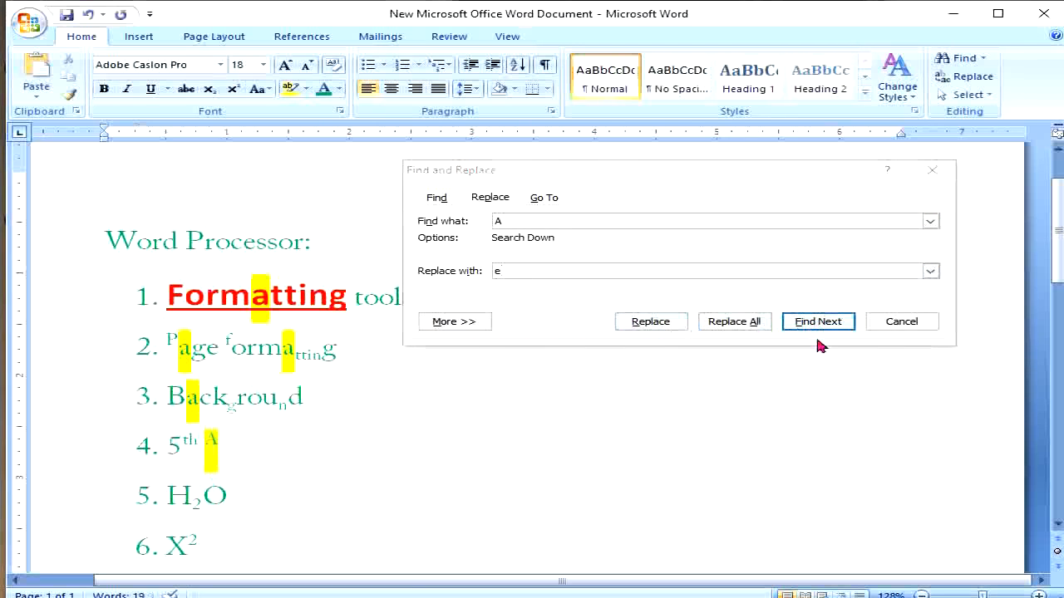
pyautogui.click(820, 325)
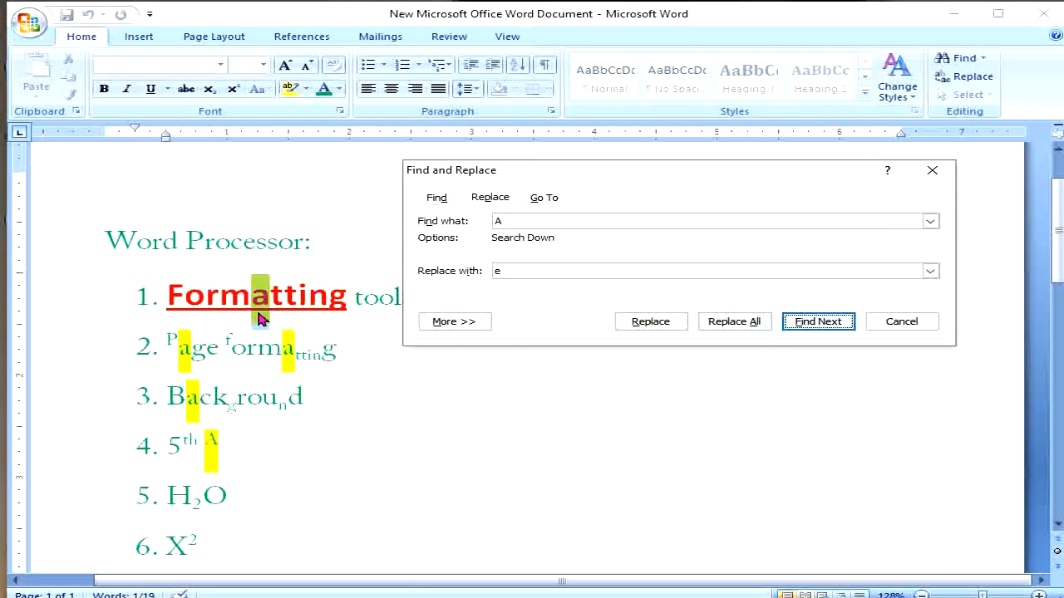
pyautogui.click(655, 327)
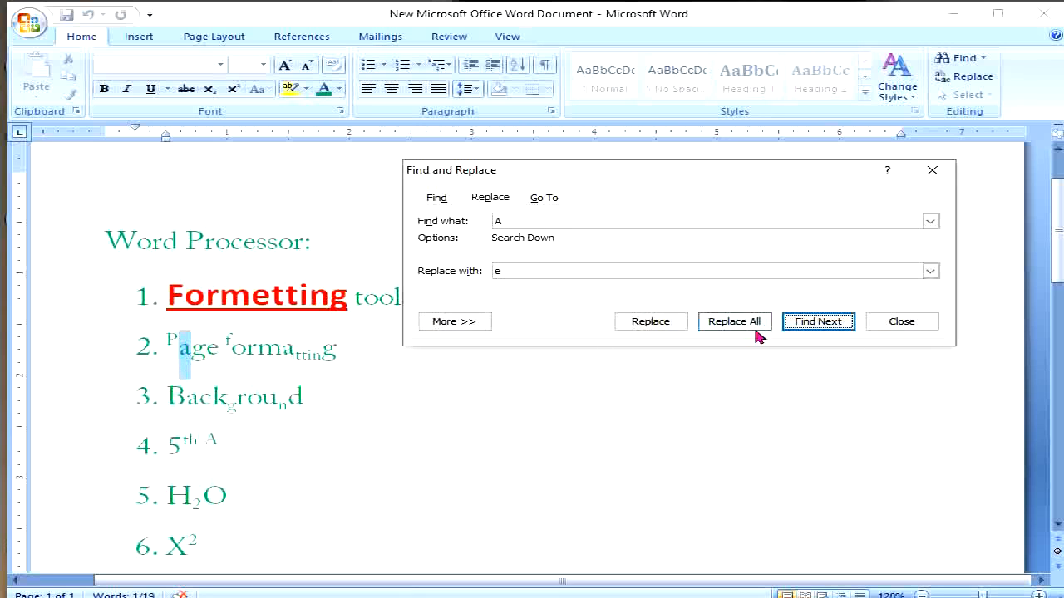
pyautogui.click(658, 326)
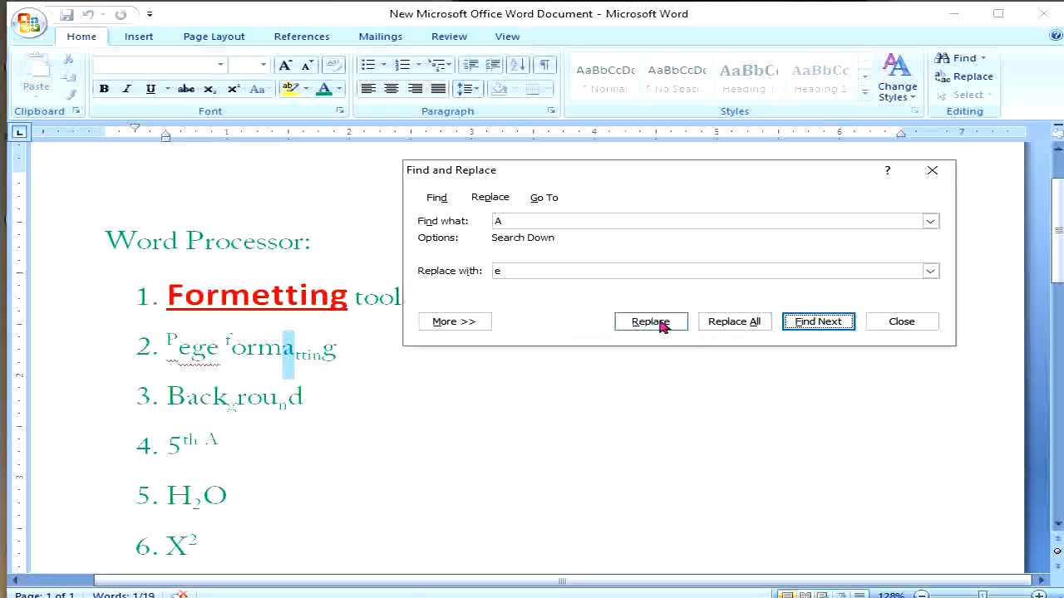
# Replace all remaining occurrences of "A" with "e" in one go and close Find and Replace
pyautogui.click(731, 324)
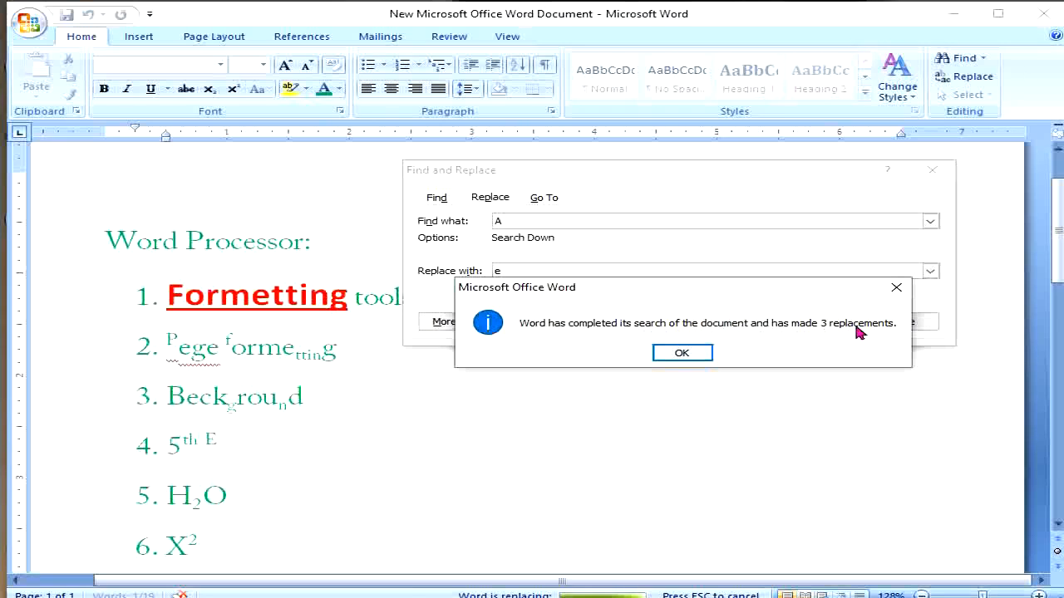
pyautogui.click(677, 355)
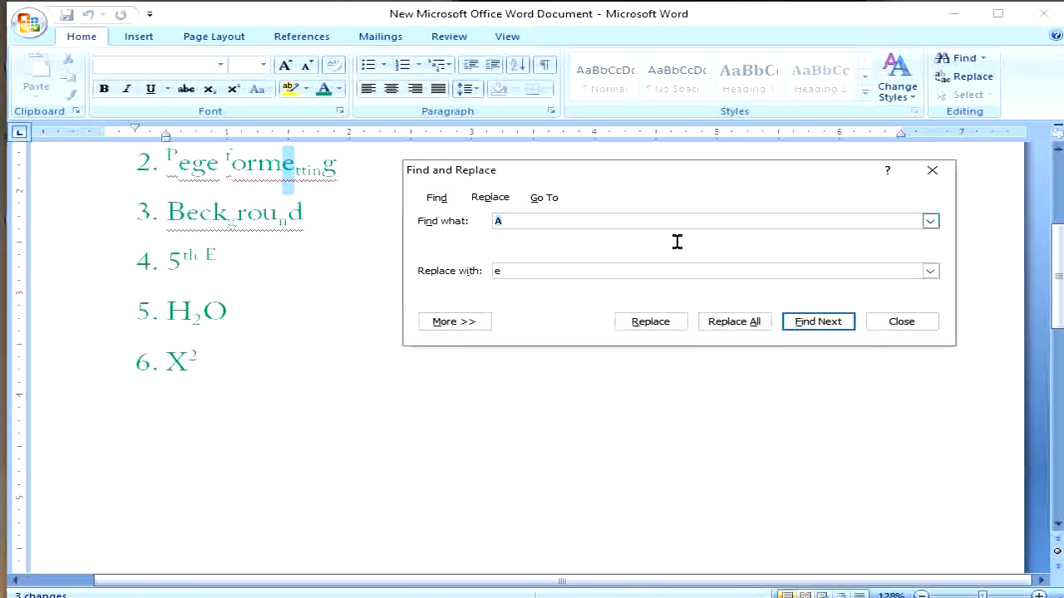
pyautogui.click(932, 173)
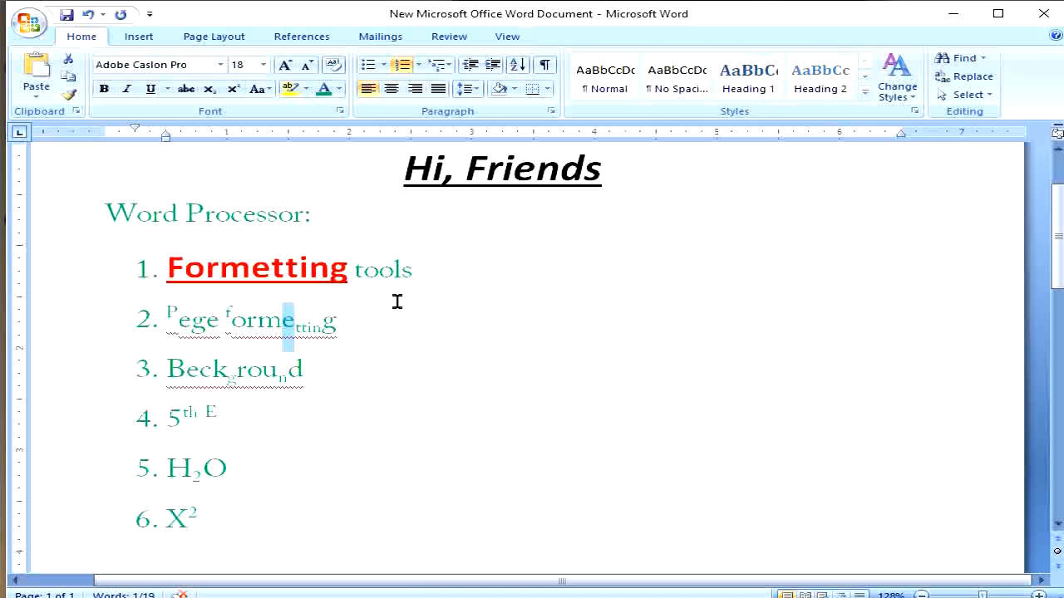
# Add the word "paga" at the end of list item 2 and use Find and Replace to change it to "page"
pyautogui.click(374, 316)
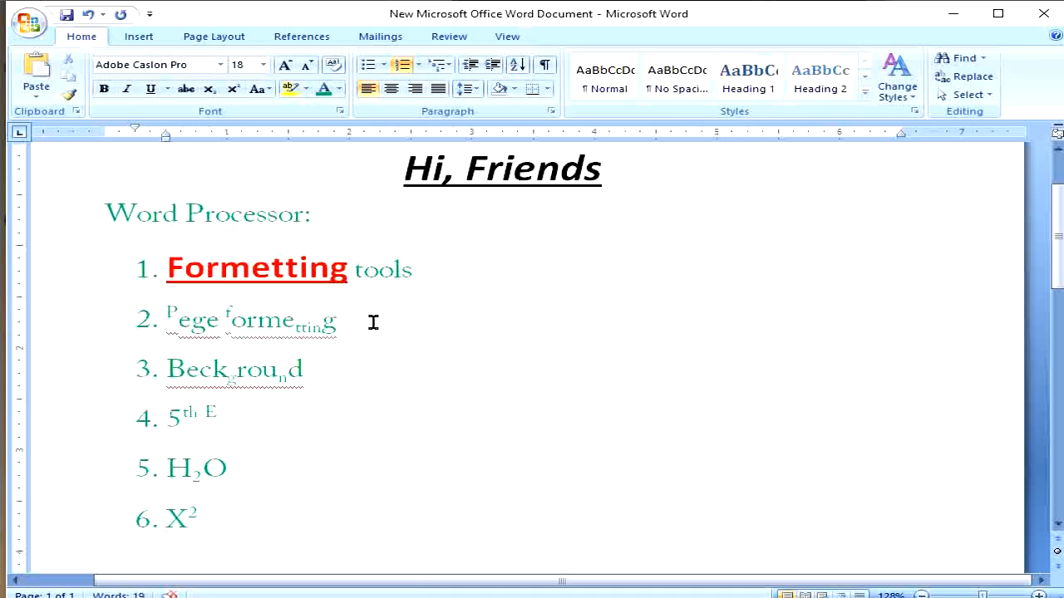
pyautogui.write('paga')
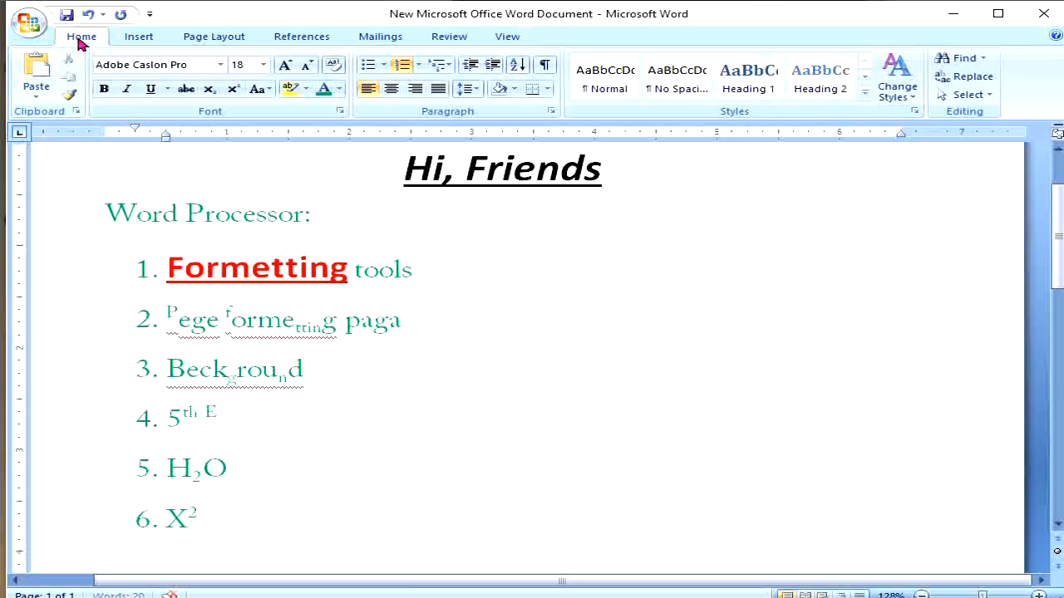
pyautogui.click(974, 77)
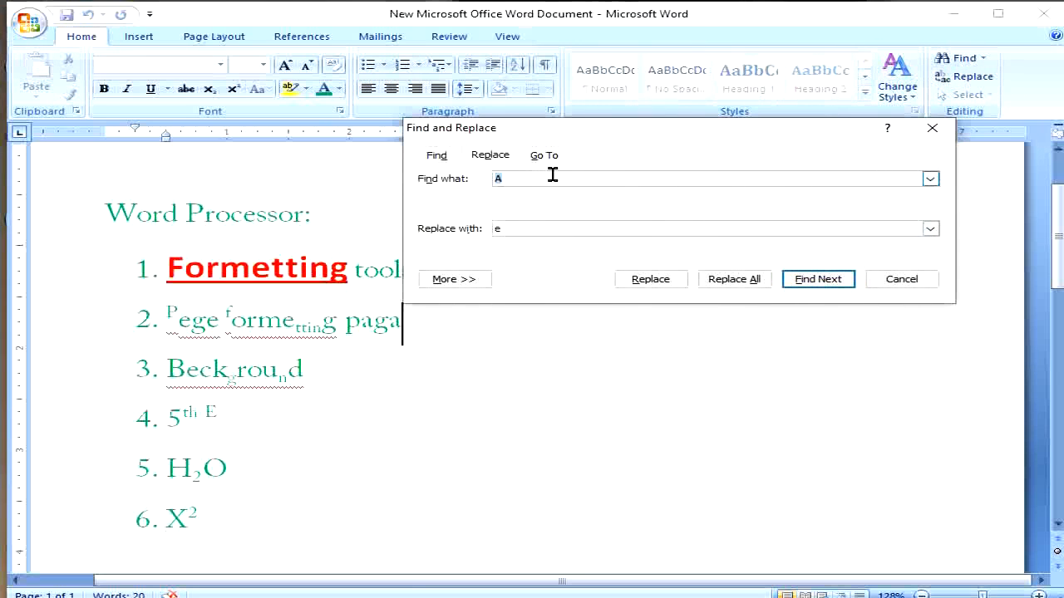
pyautogui.write('paga')
pyautogui.moveTo(615, 135); pyautogui.dragTo(654, 136)
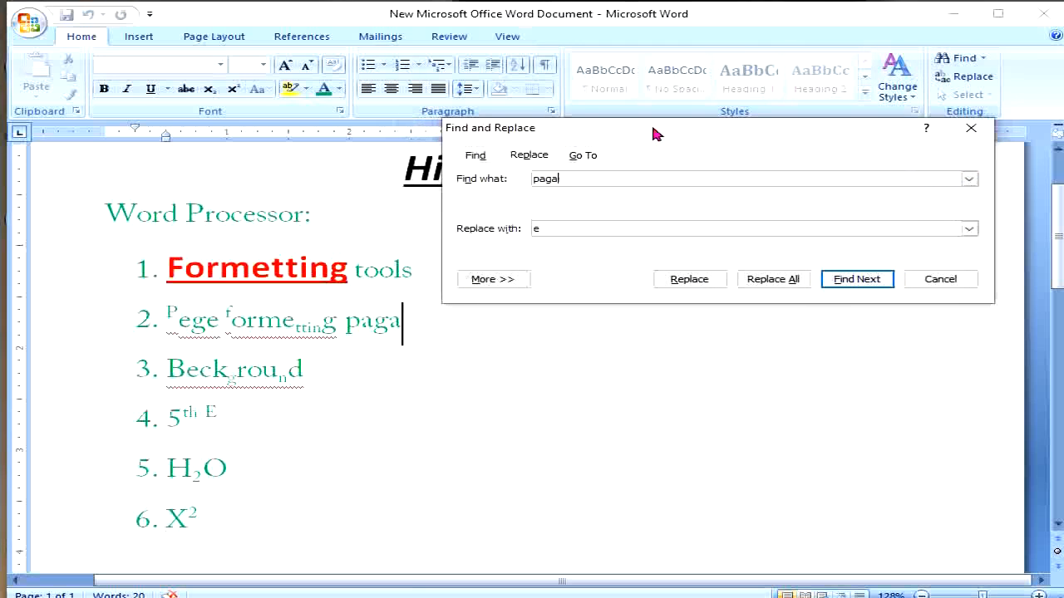
pyautogui.click(561, 227)
pyautogui.press('BackSpace')
pyautogui.write('page')
pyautogui.click(830, 283)
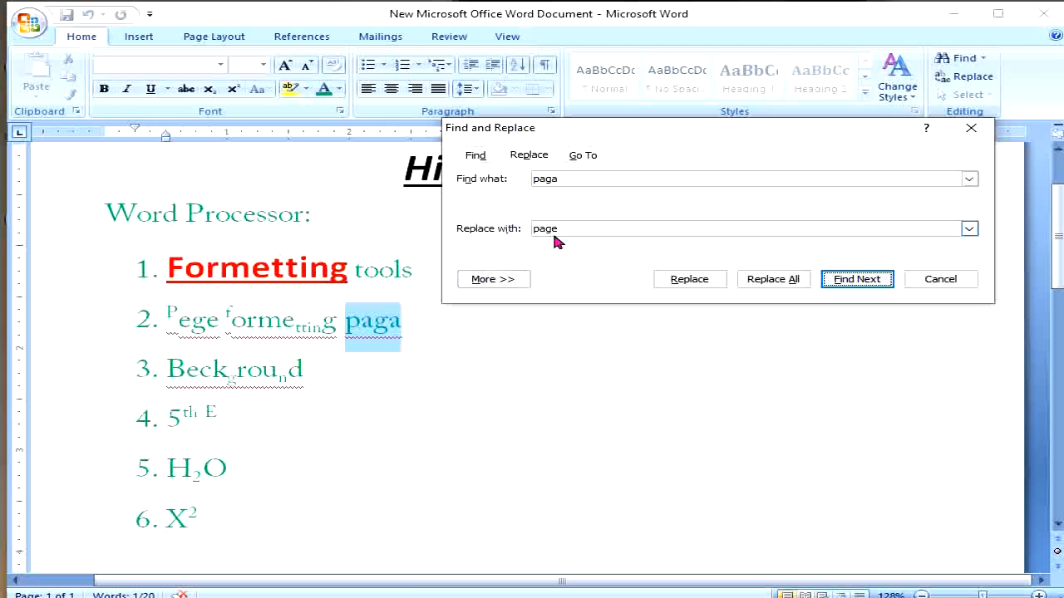
pyautogui.click(682, 280)
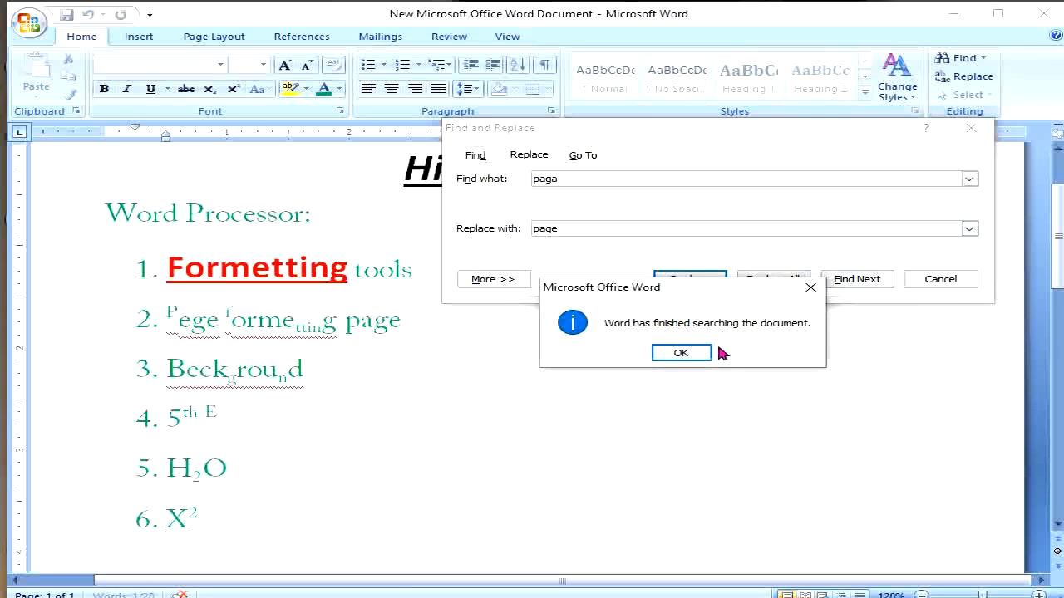
pyautogui.click(679, 355)
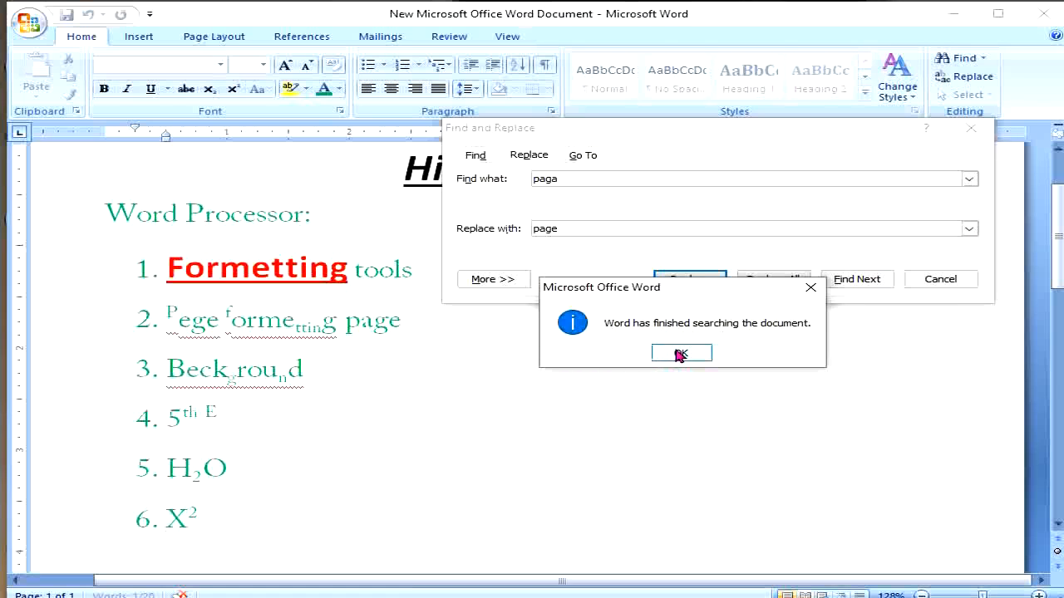